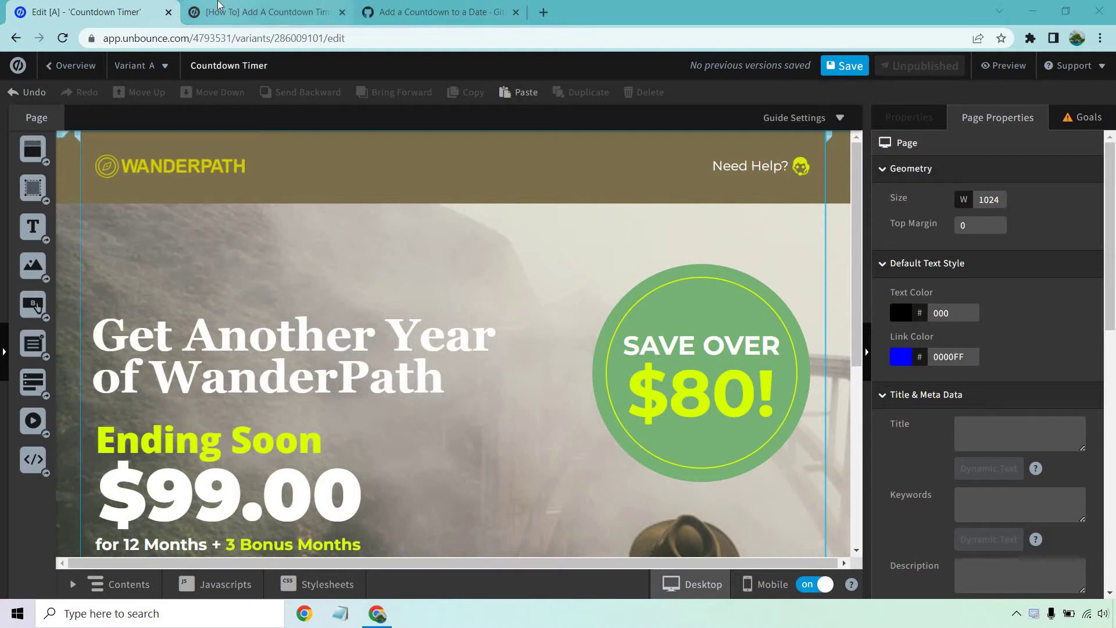
Copy the Step 1 default text '00 days 00 hrs 00 mins 00 secs' from the countdown timer article.
click(264, 12)
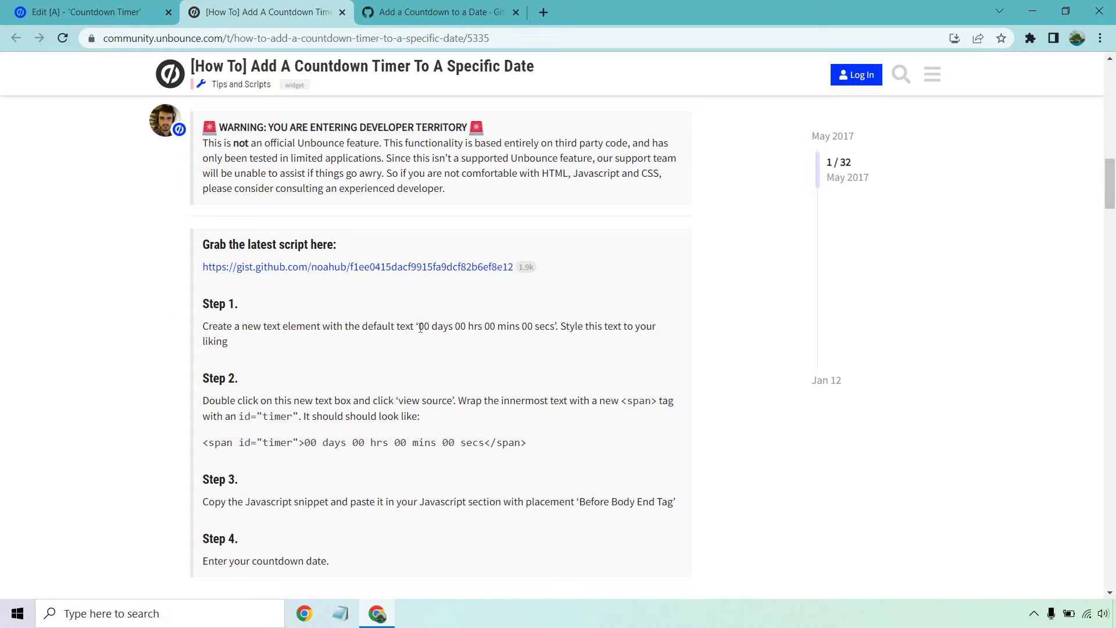
drag(453, 329, 554, 324)
key(ctrl+c)
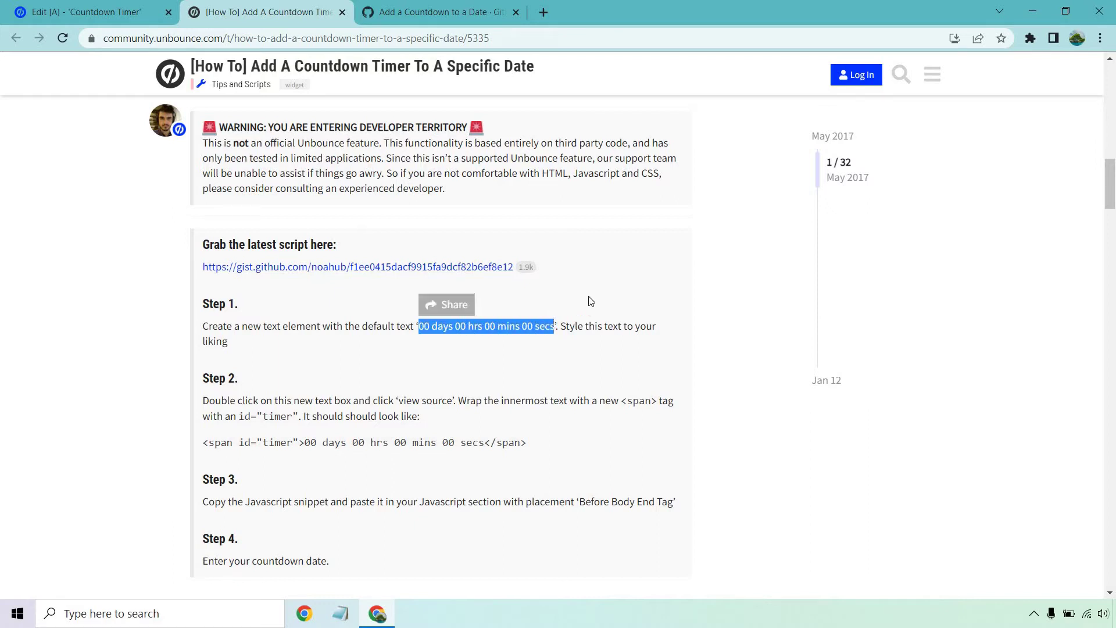
Add a text element holding the pasted '00 days 00 hrs 00 mins 00 secs' and widen it to one line.
click(81, 11)
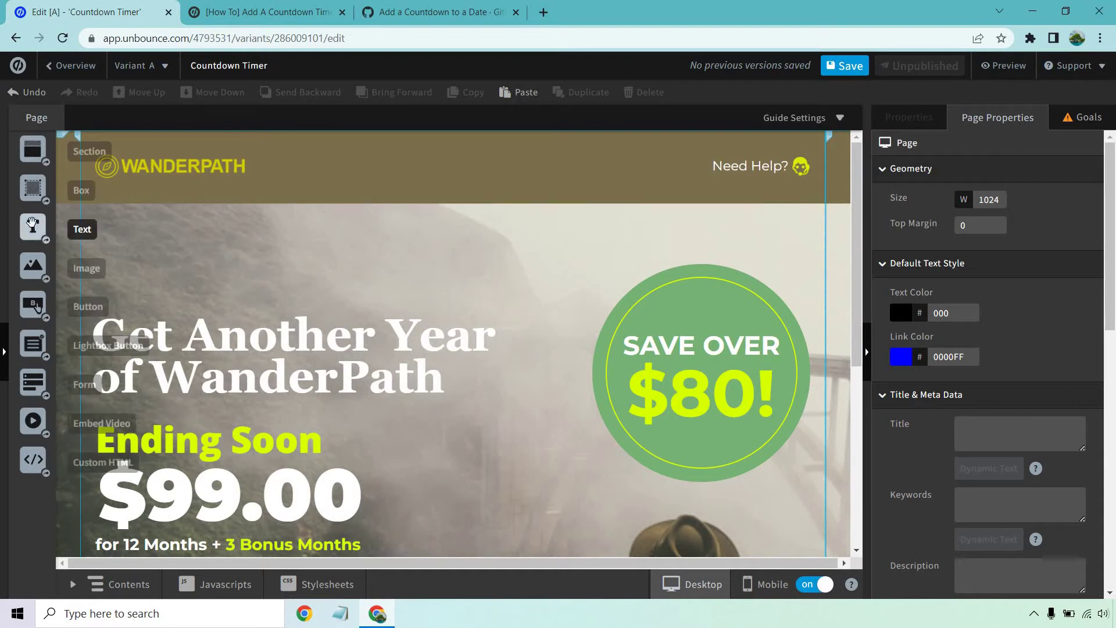
drag(32, 222, 274, 271)
double_click(271, 271)
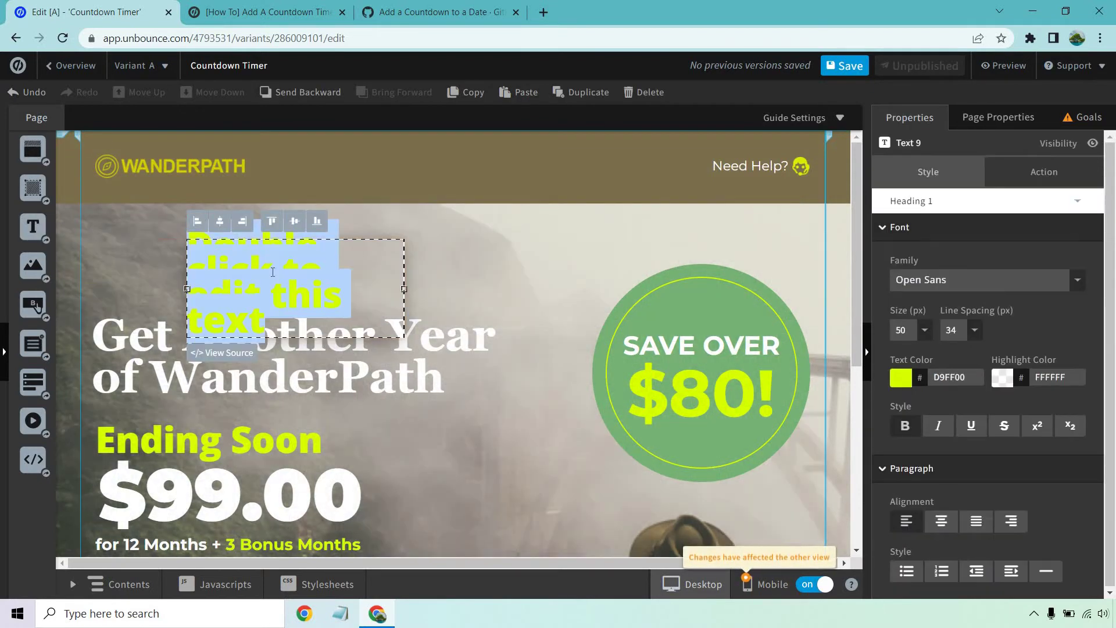
key(ctrl+v)
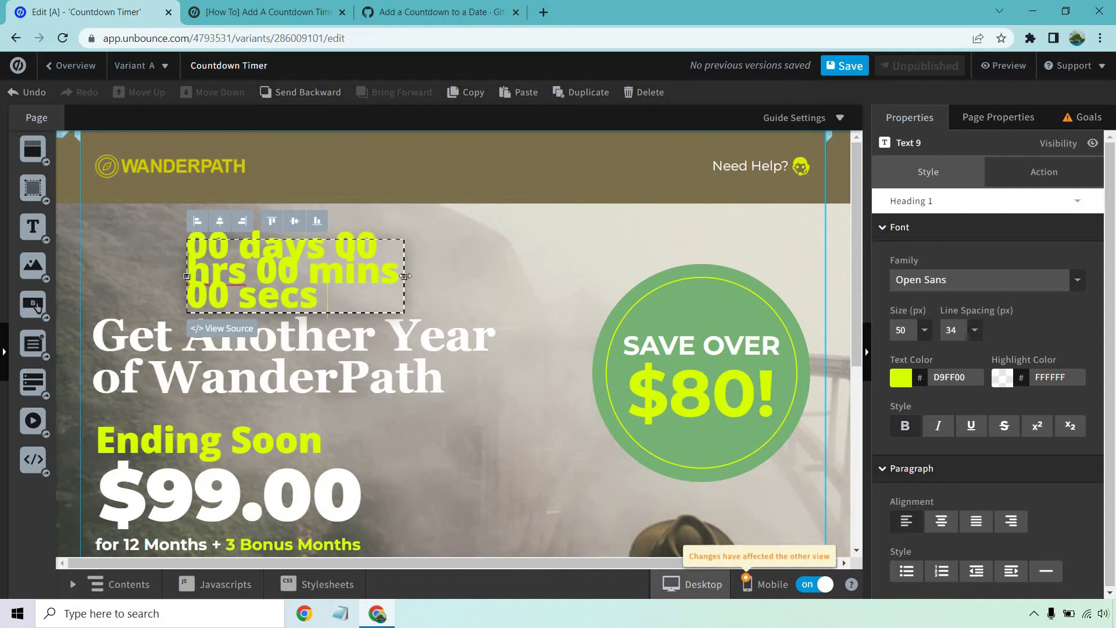
drag(405, 275, 785, 284)
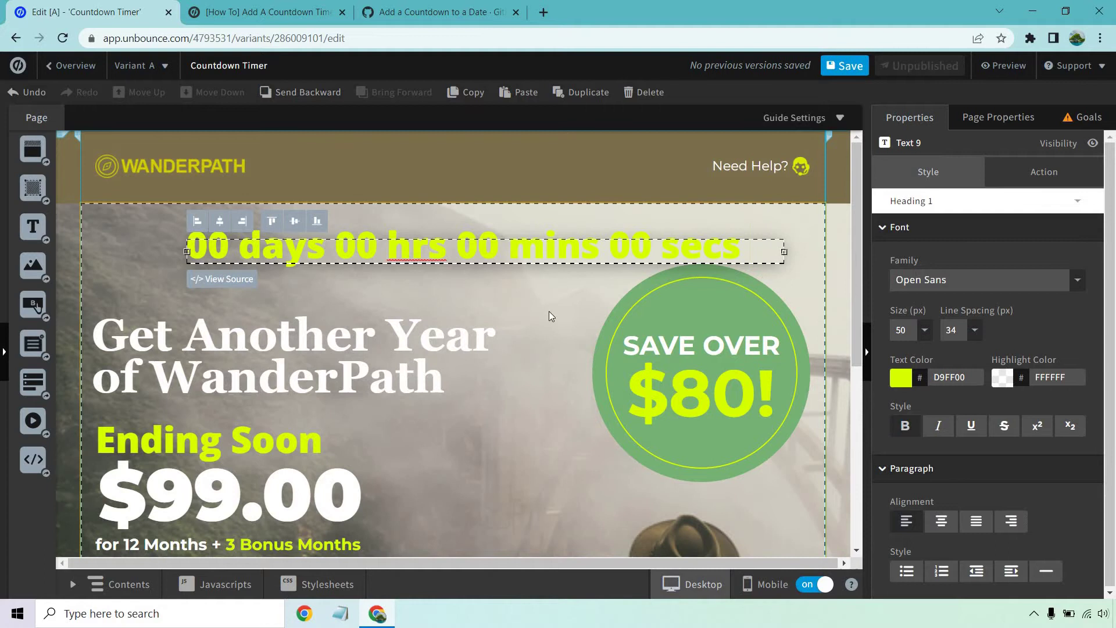
Move the countdown text above the Get Another Year headline and colour it 121210.
click(540, 289)
drag(522, 247, 476, 243)
double_click(484, 246)
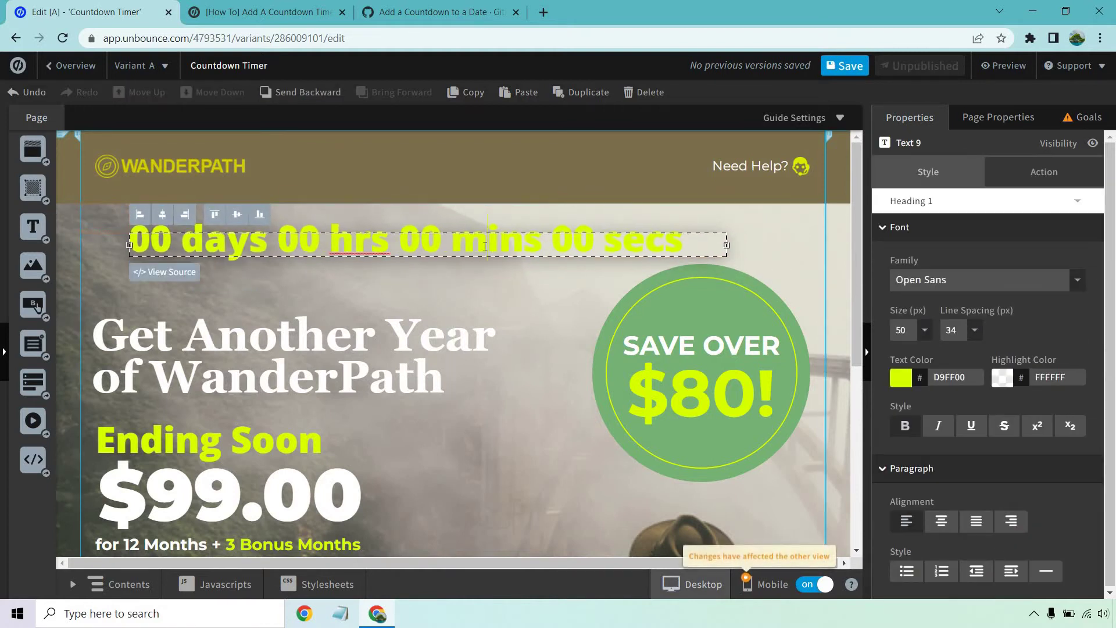
key(ctrl+a)
click(904, 384)
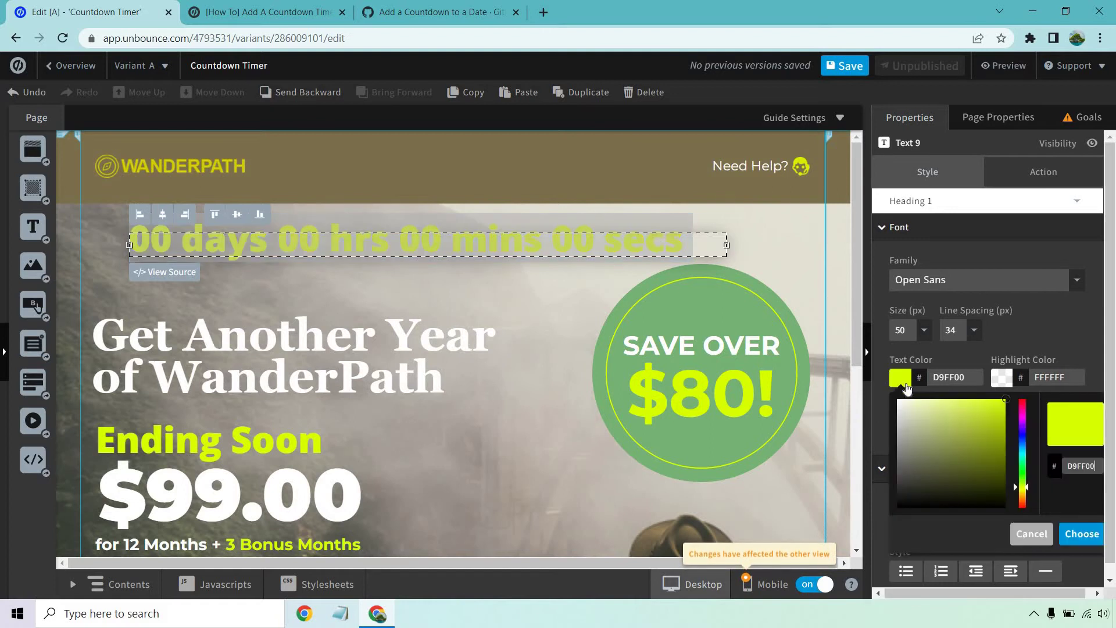
click(907, 500)
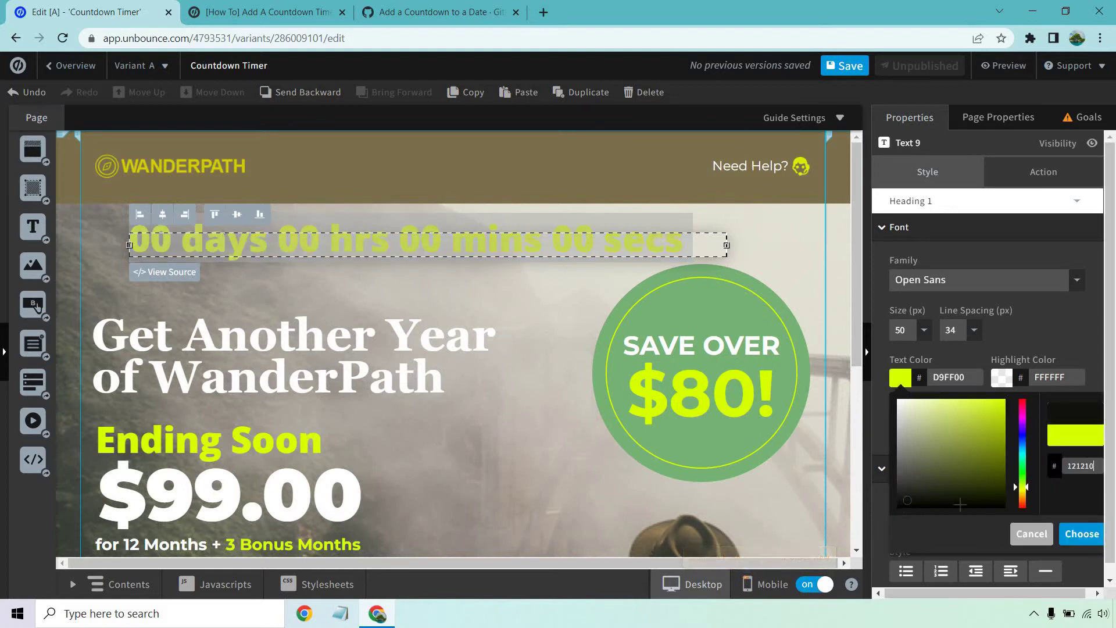
click(1082, 534)
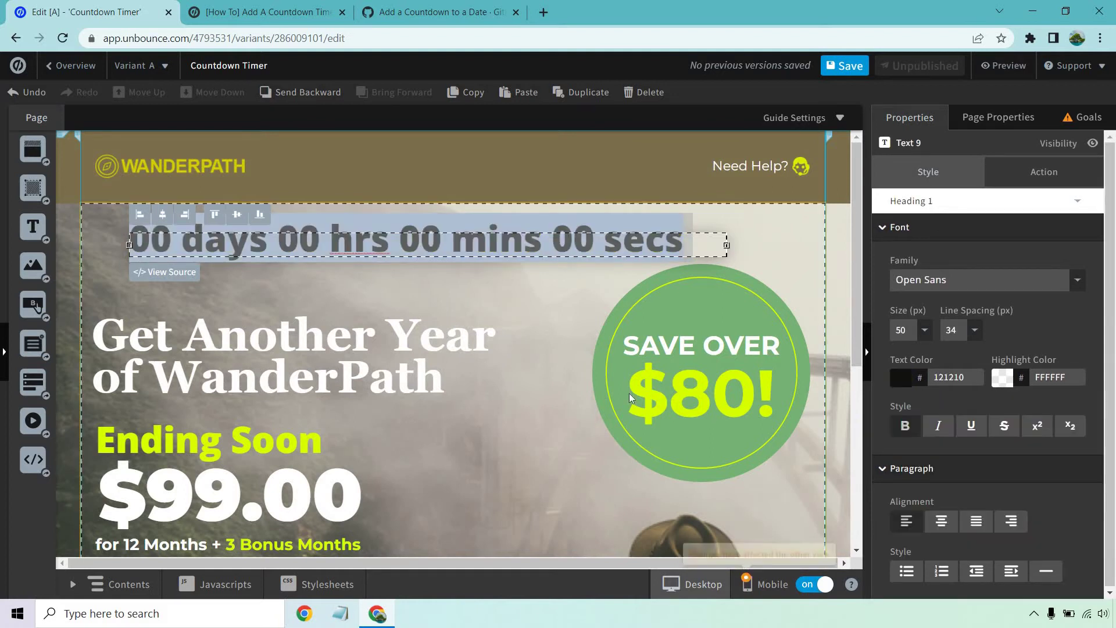
click(584, 450)
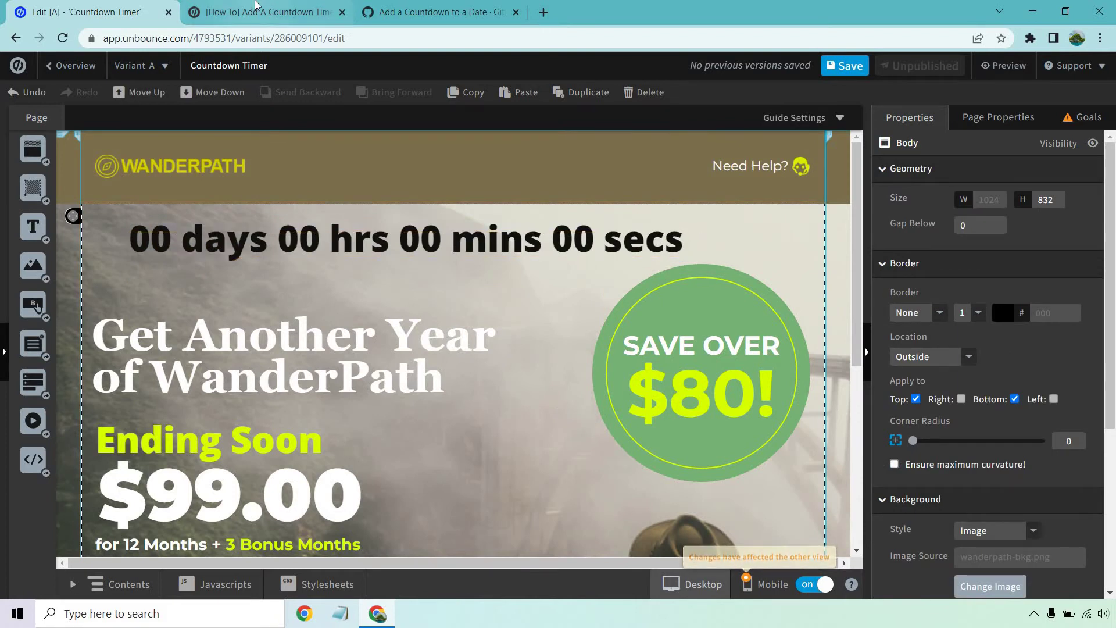
click(256, 7)
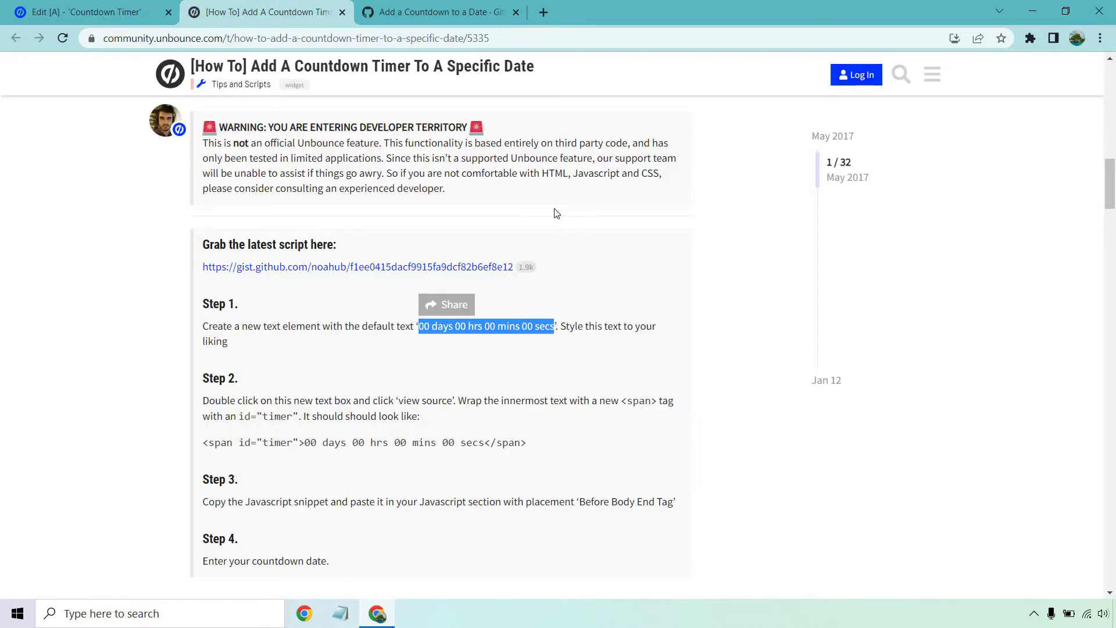
click(746, 249)
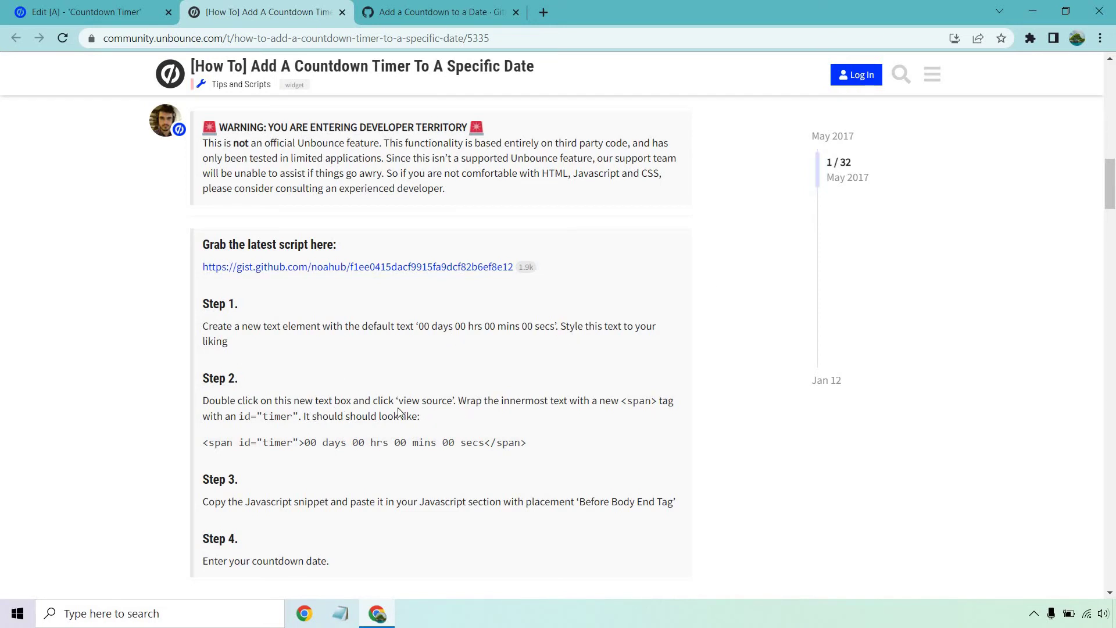
click(70, 6)
Open the countdown heading's View Source, then return to the article's Step 2 span markup.
click(244, 247)
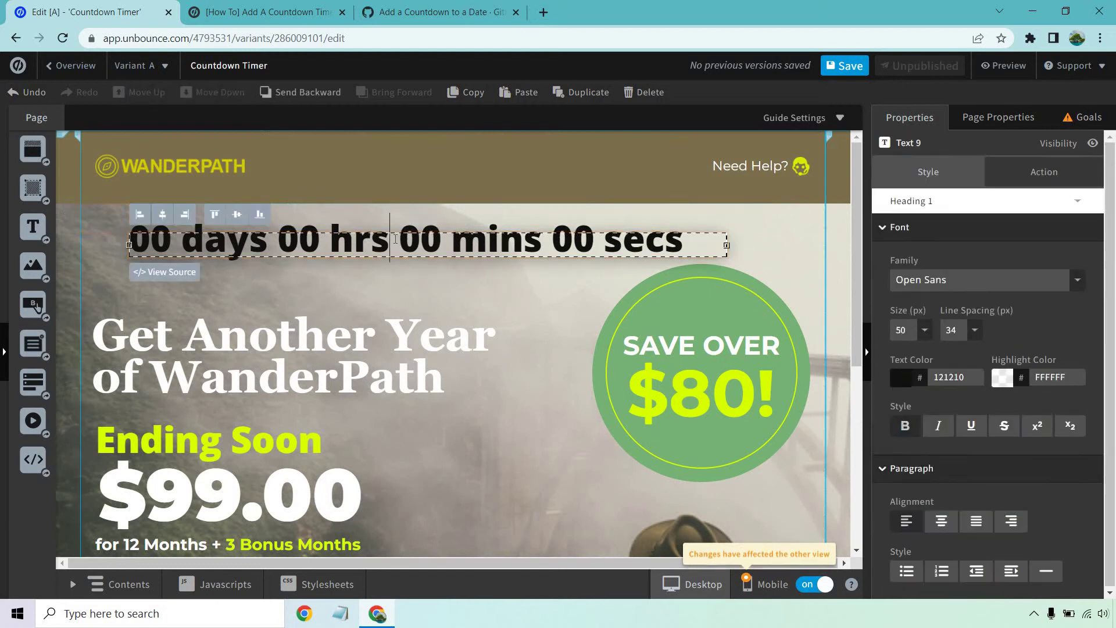
click(169, 275)
click(268, 11)
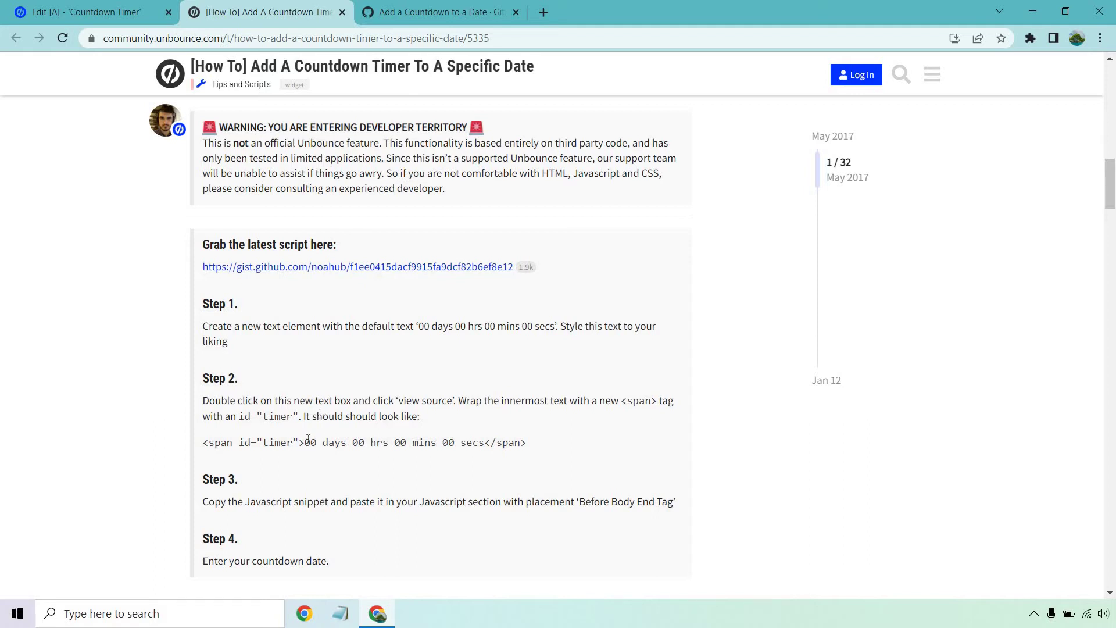
Copy the opening <span id="timer"> tag from Step 2's example line and return to the source.
drag(308, 439, 487, 442)
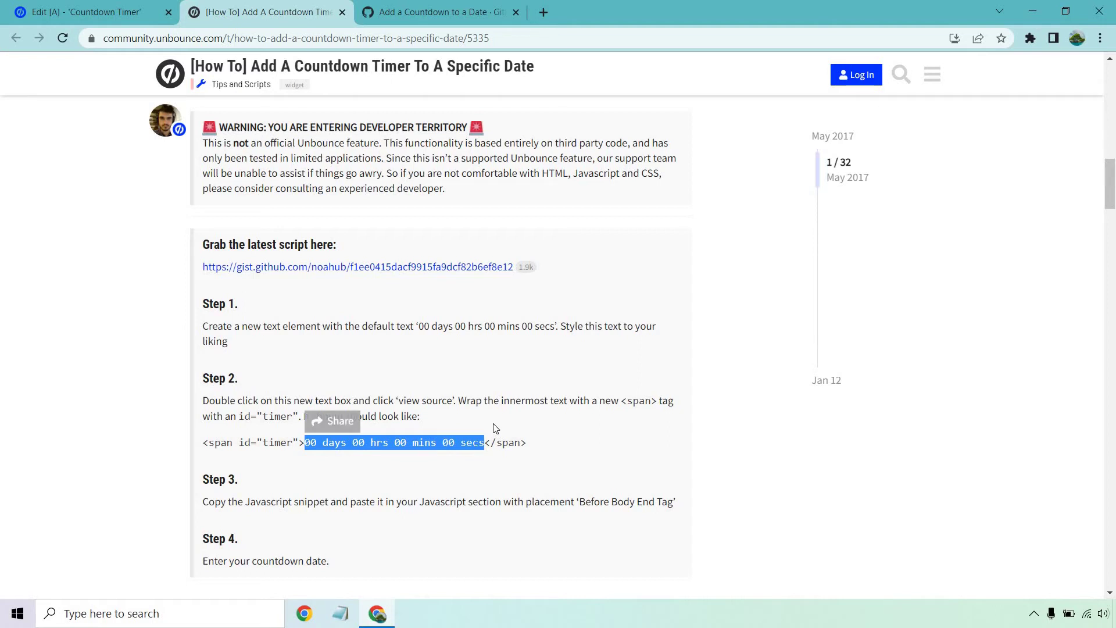
click(495, 428)
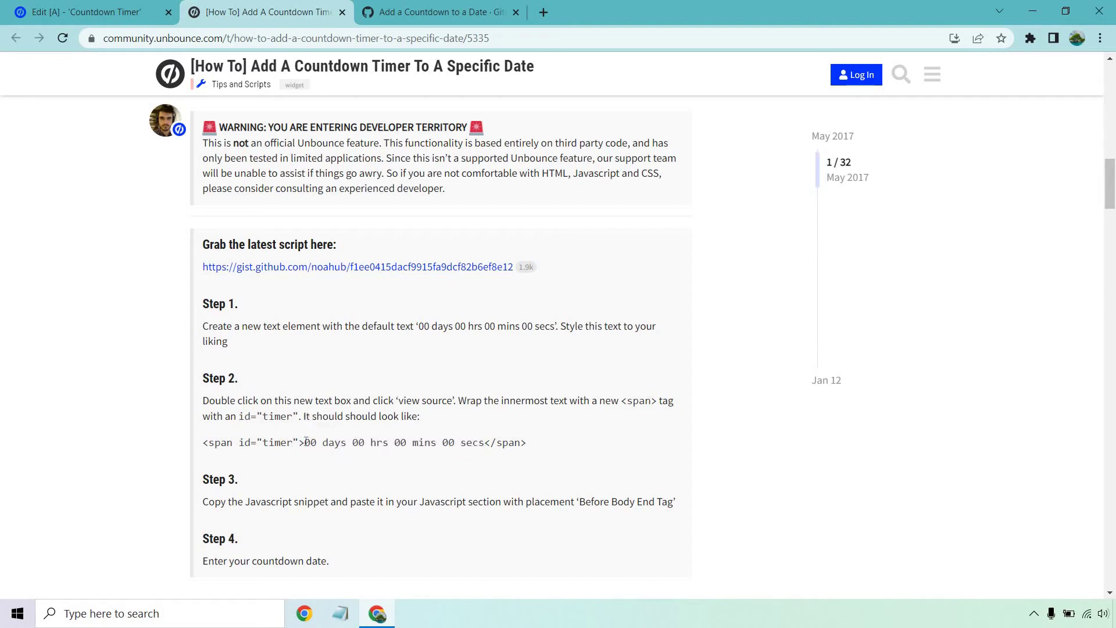
drag(306, 442, 205, 444)
key(ctrl+c)
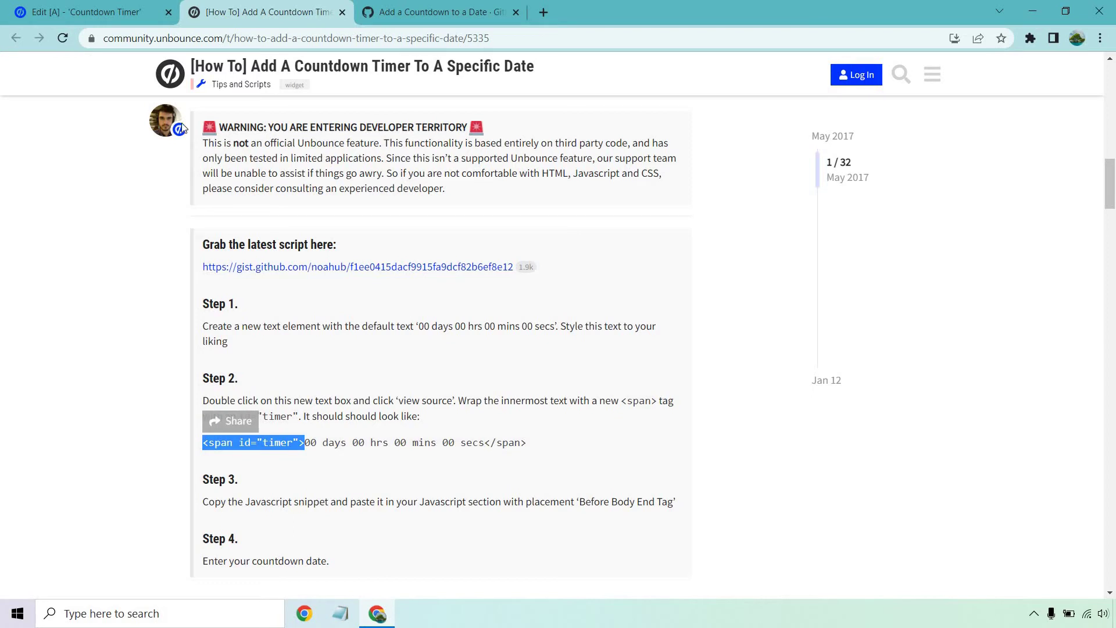
click(56, 8)
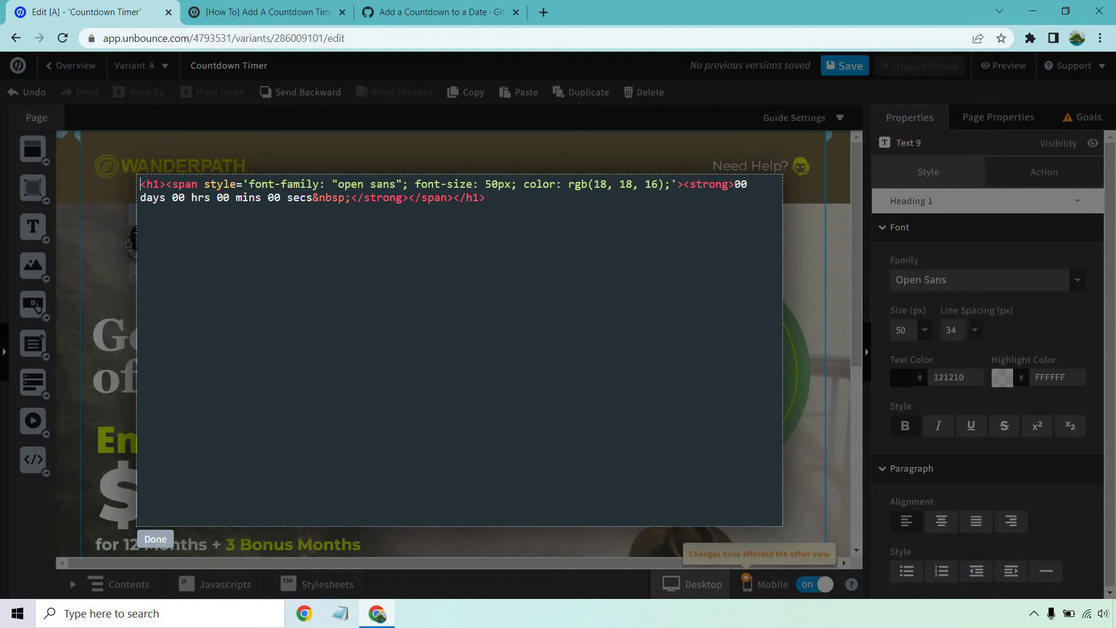
Wrap '00 days 00 hrs 00 mins 00 secs' in the source with <span id="timer"> and </span>.
click(735, 184)
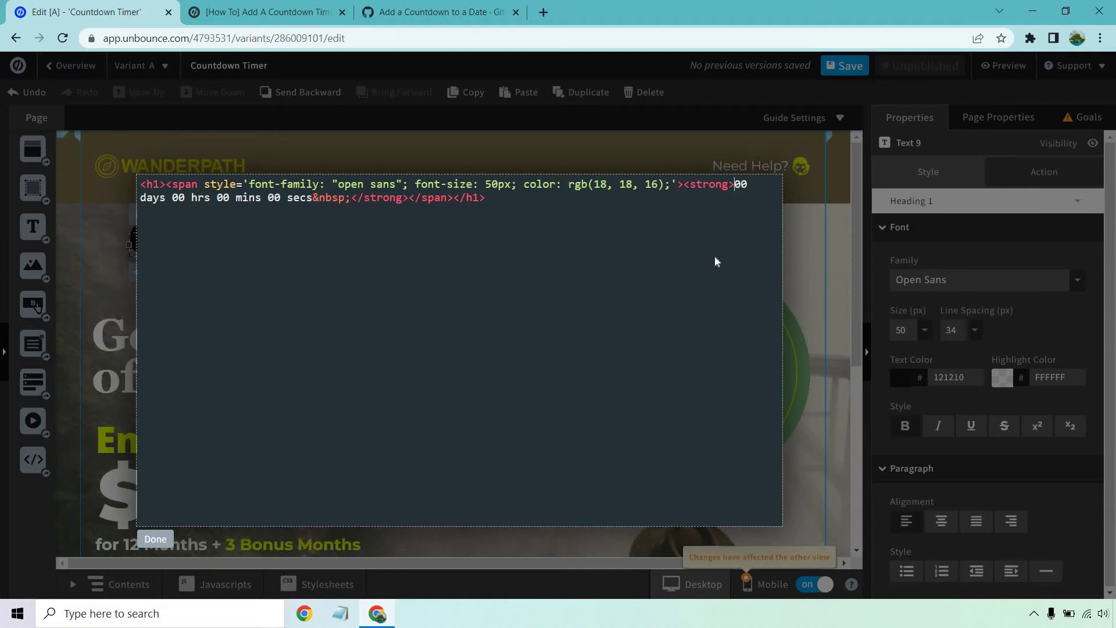
key(ctrl+v)
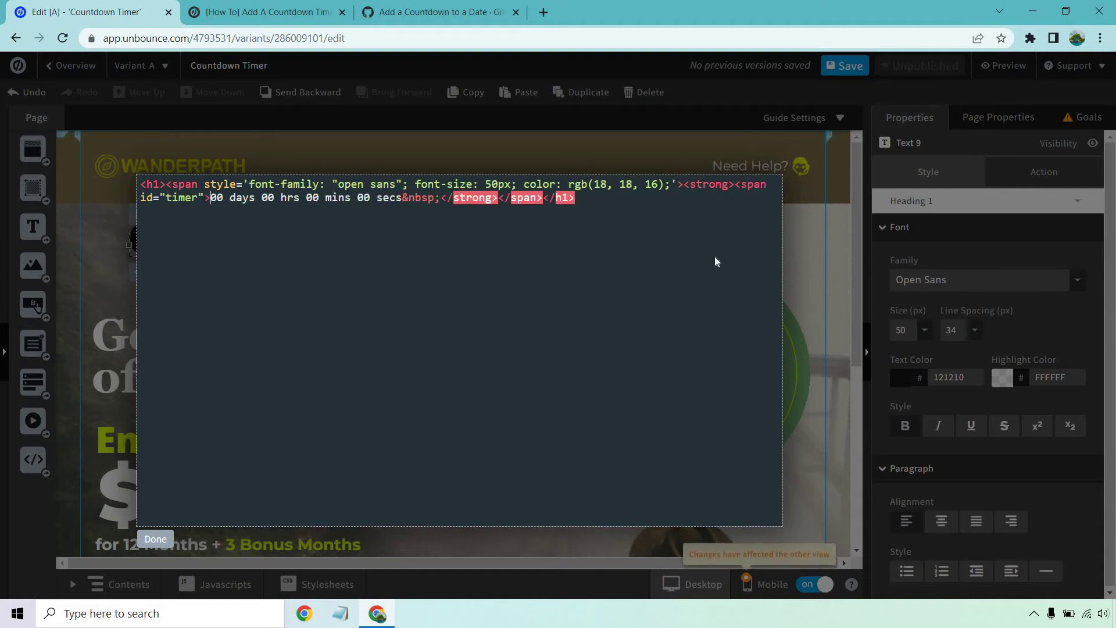
click(246, 6)
click(522, 443)
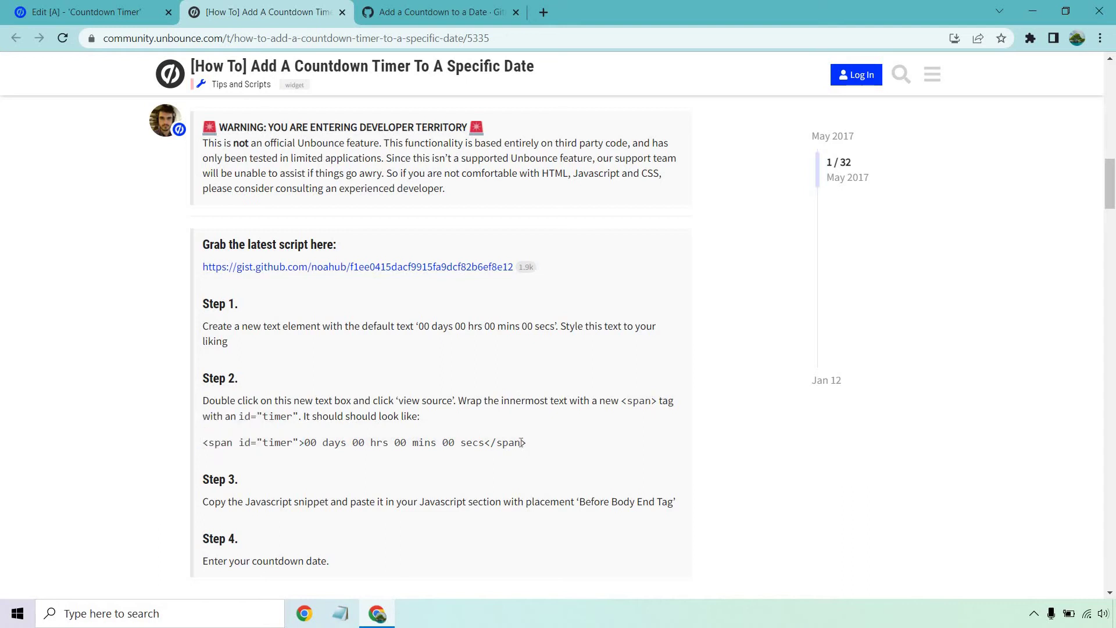
drag(534, 446, 487, 443)
key(ctrl+c)
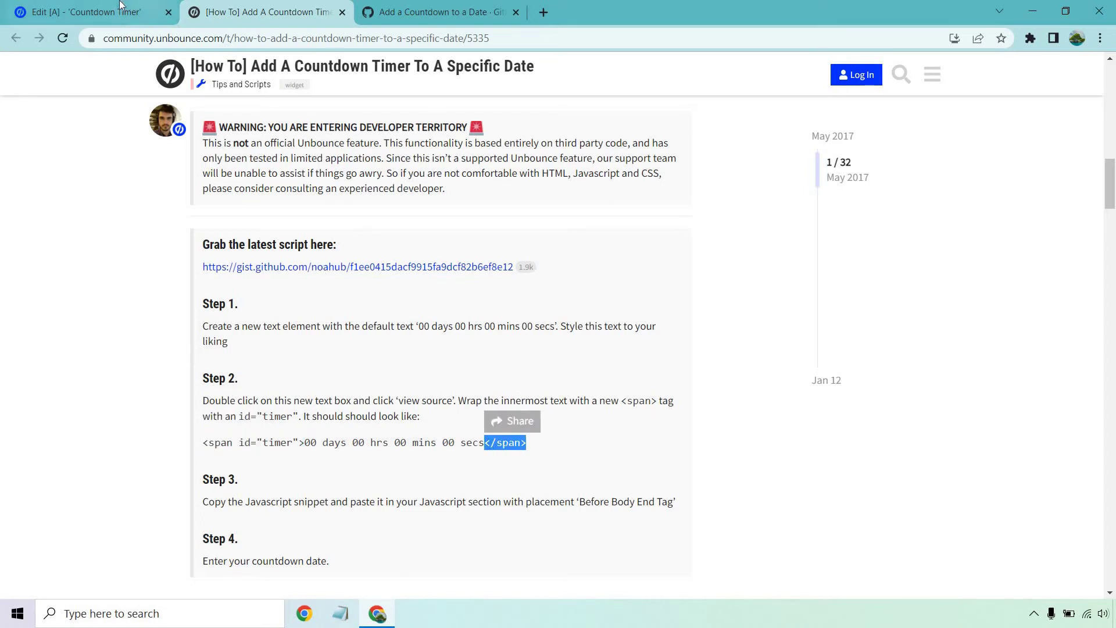
click(131, 12)
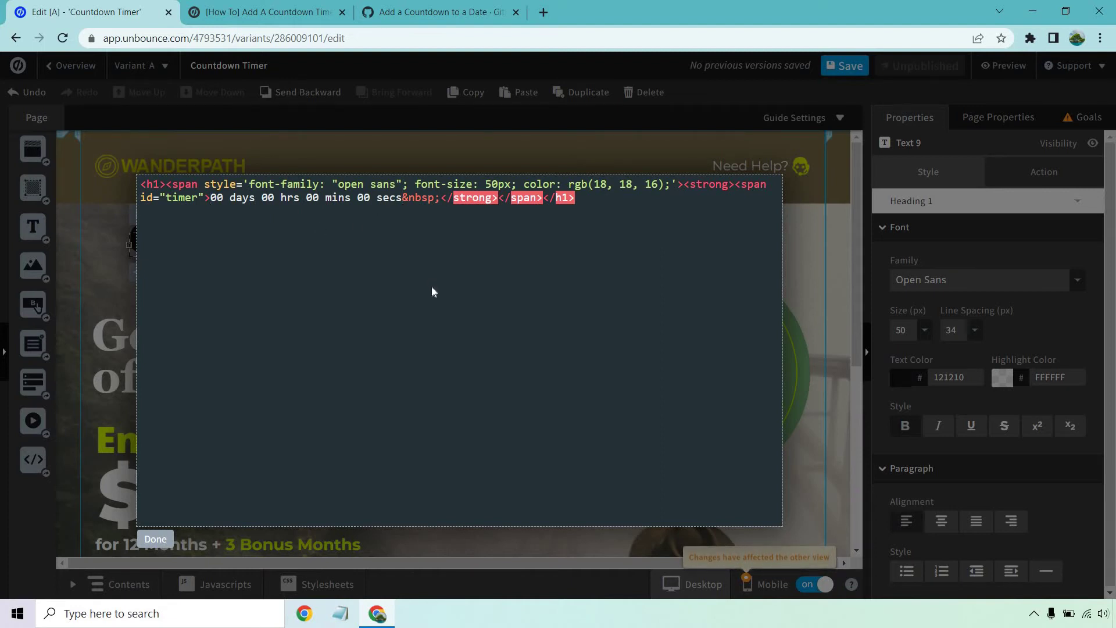
key(ctrl+v)
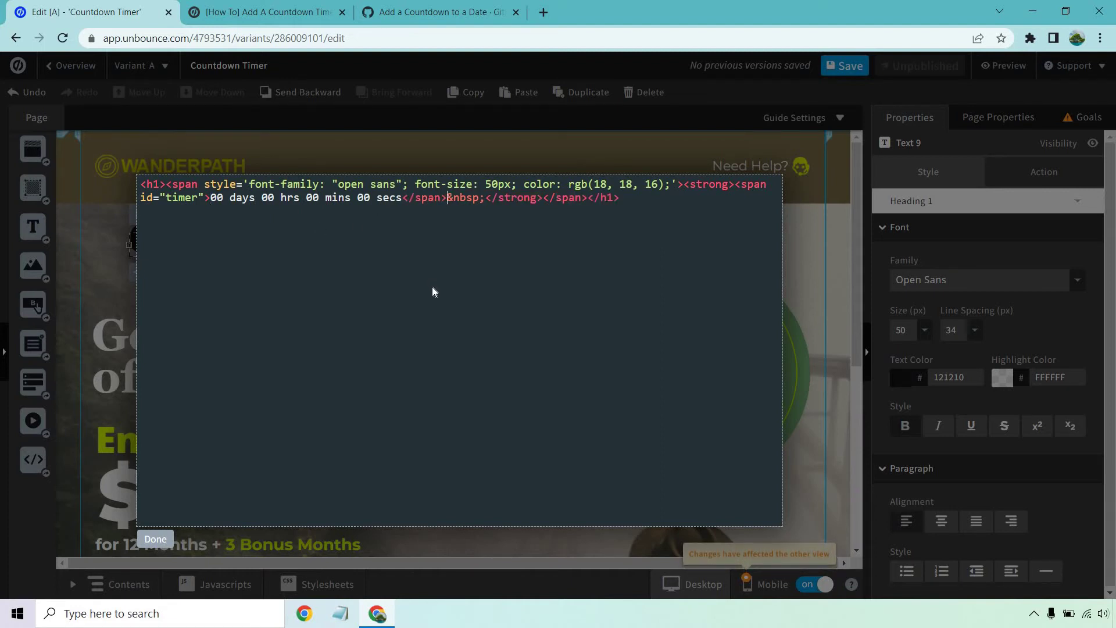
click(268, 12)
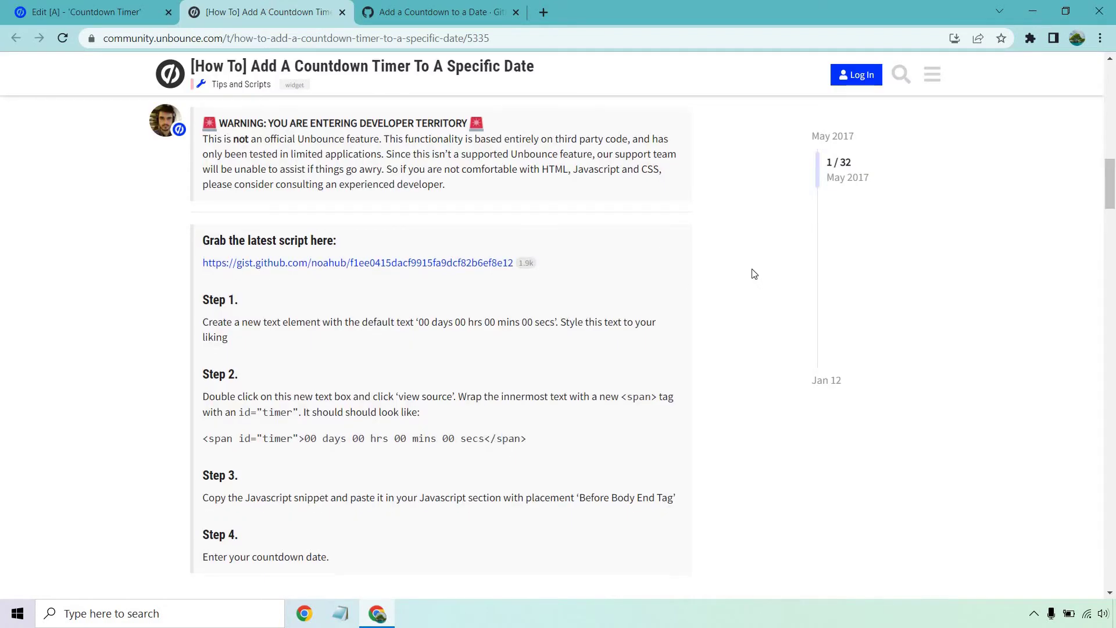
Move from the article to the linked count_to_date.js GitHub Gist.
scroll(755, 273, down, 1)
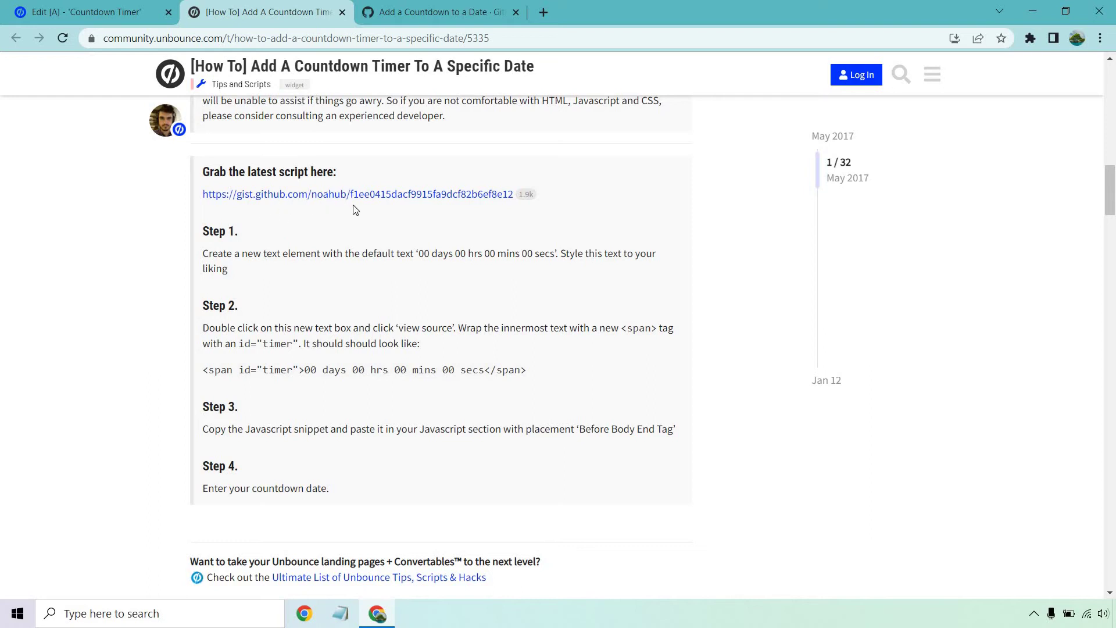
key(ctrl+Tab)
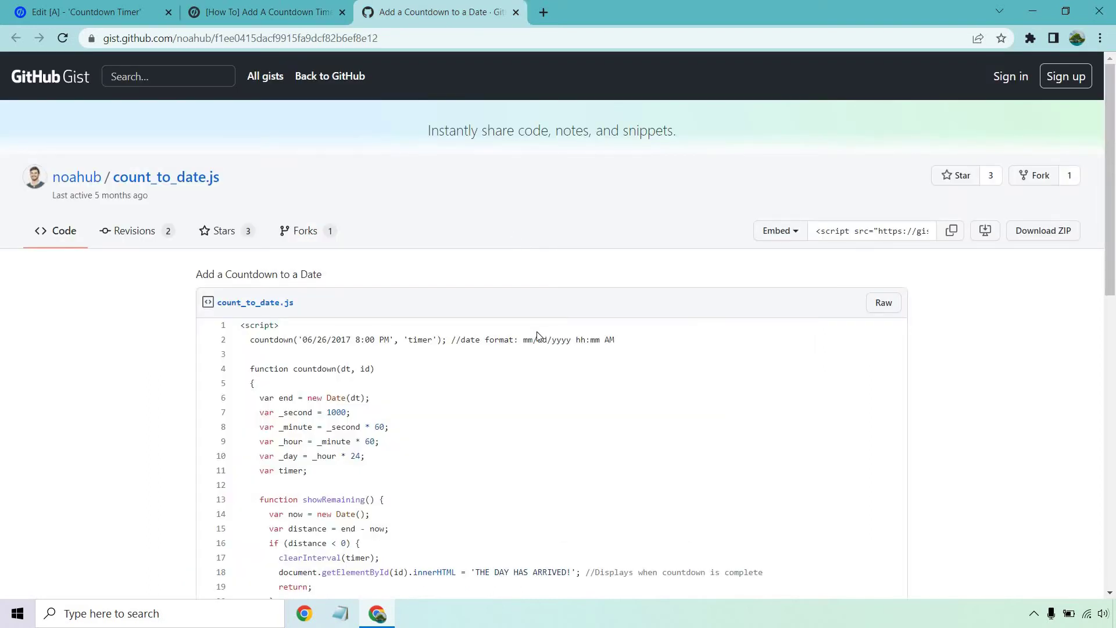
Copy the whole count_to_date.js script, lines 1–37, and return to the Unbounce editor.
scroll(474, 273, down, 2)
scroll(474, 273, down, 3)
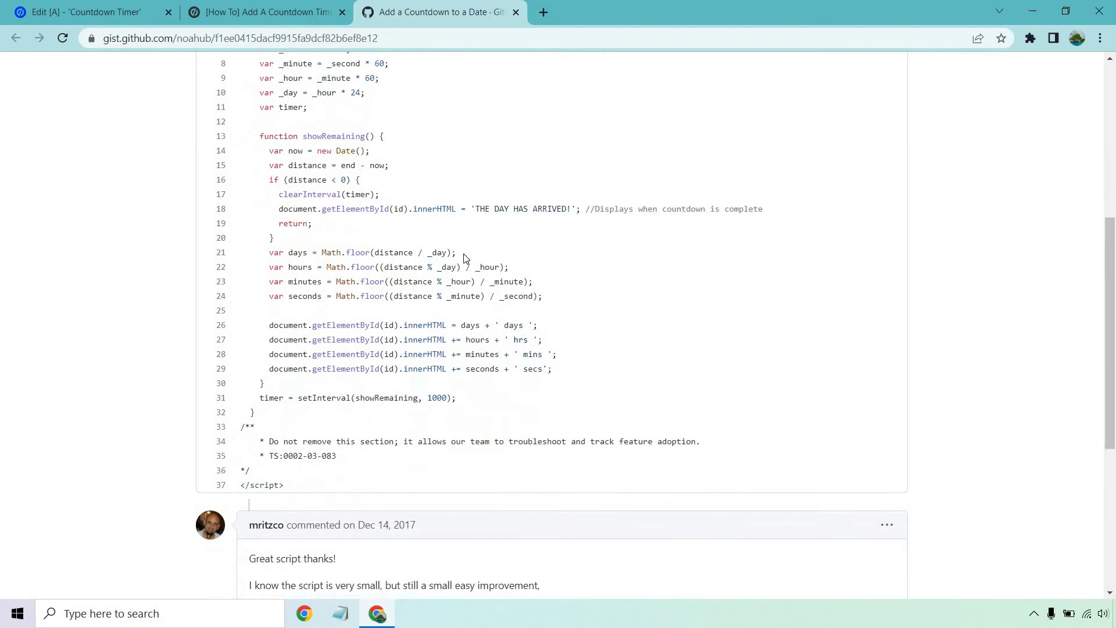
scroll(287, 292, up, 4)
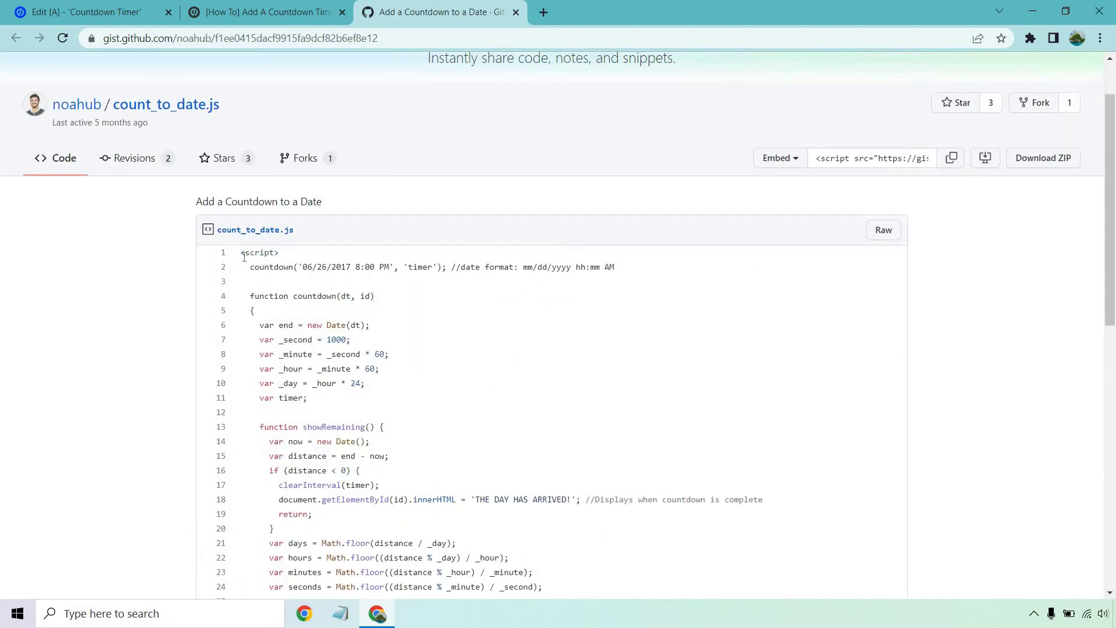
drag(243, 257, 349, 486)
scroll(279, 269, down, 3)
scroll(286, 268, down, 1)
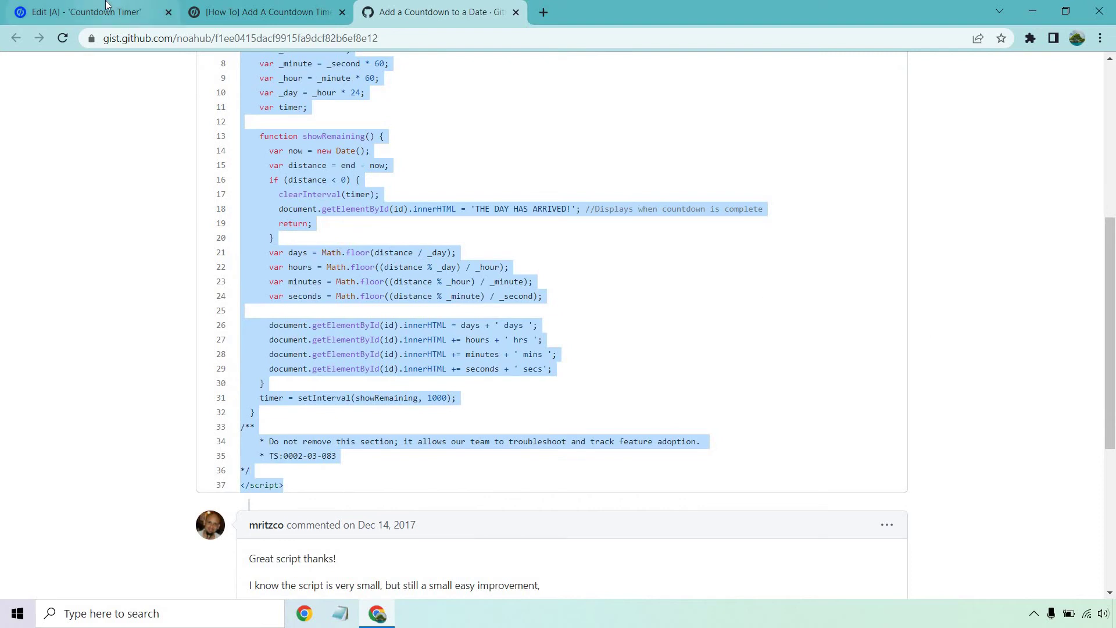
click(108, 6)
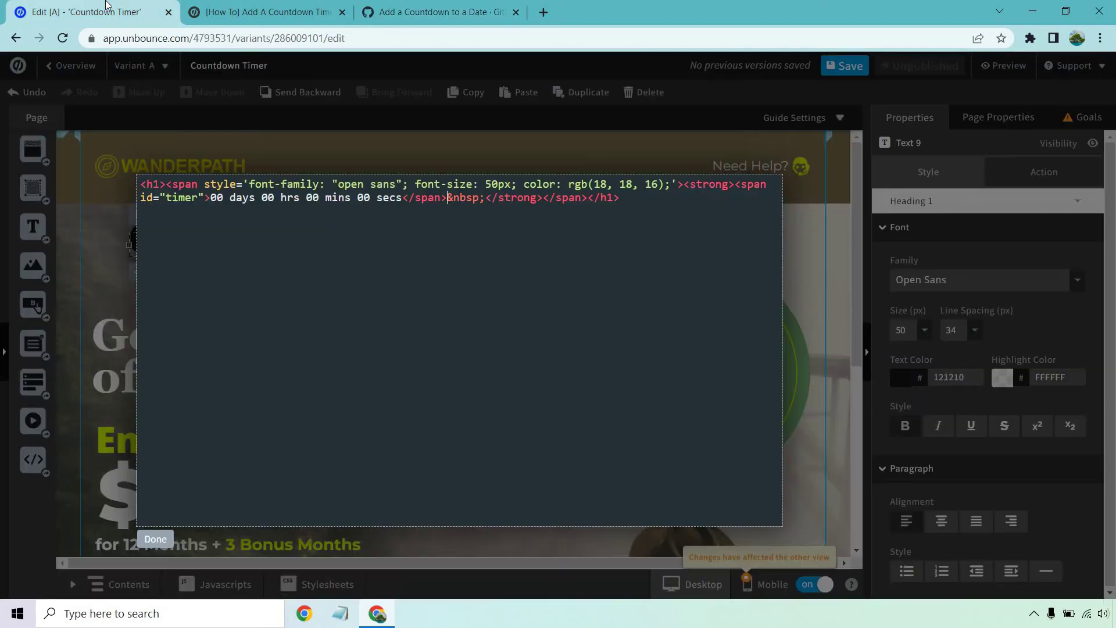
Apply the heading's source edit, open Javascripts, and review the tutorial's Step 3 placement instructions.
click(154, 539)
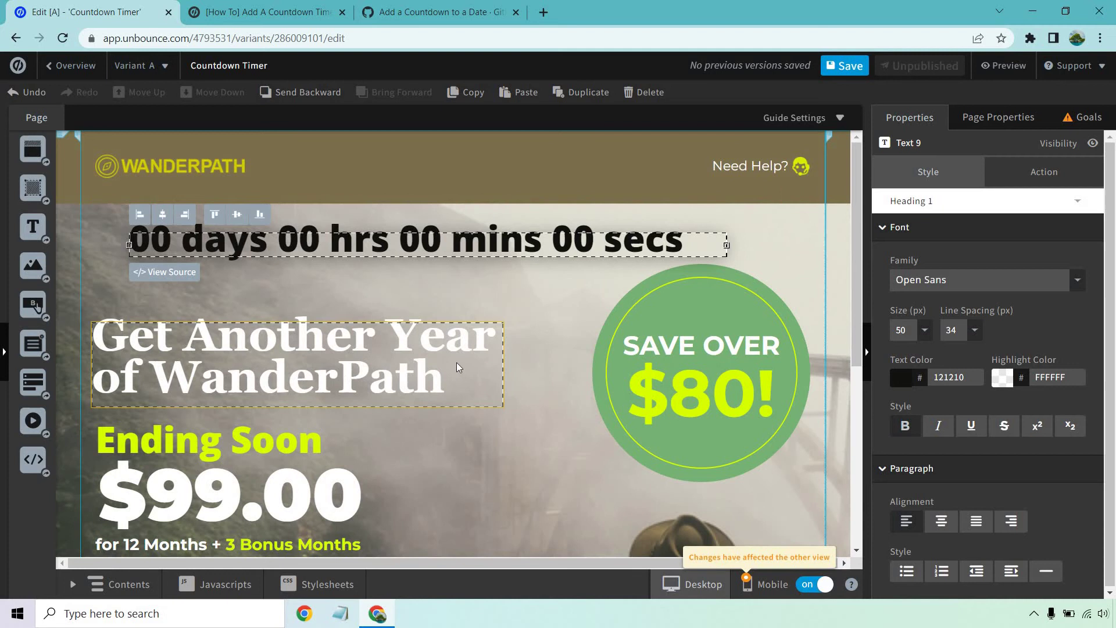
click(218, 584)
click(269, 14)
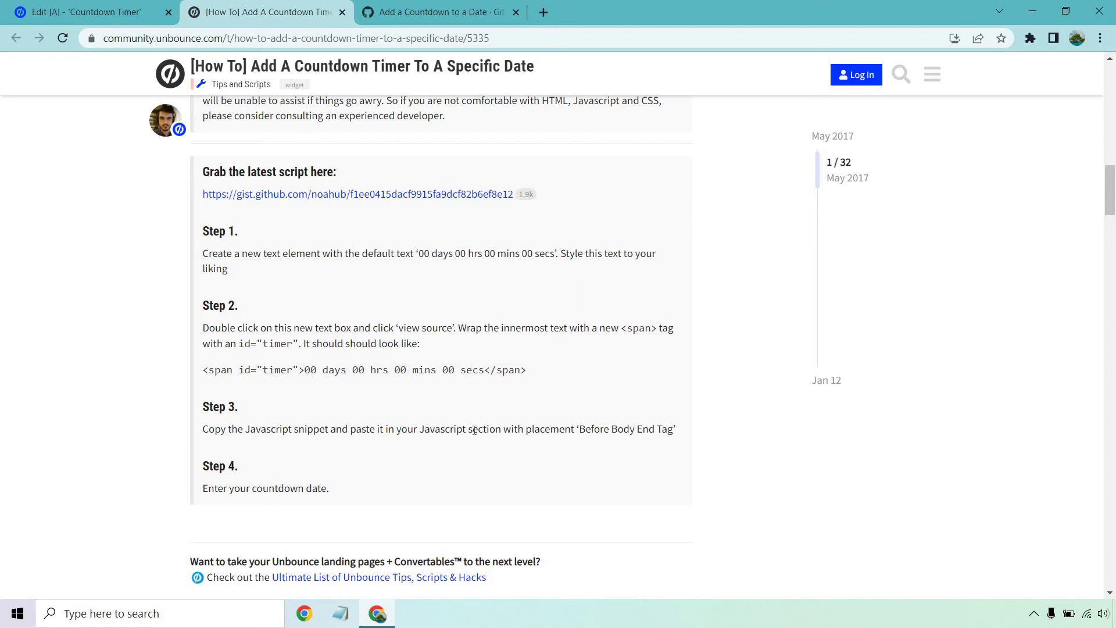
Create a 'Countdown Timer' script placed Before Body End Tag with the pasted countdown code.
click(179, 6)
click(335, 173)
key(ctrl+a)
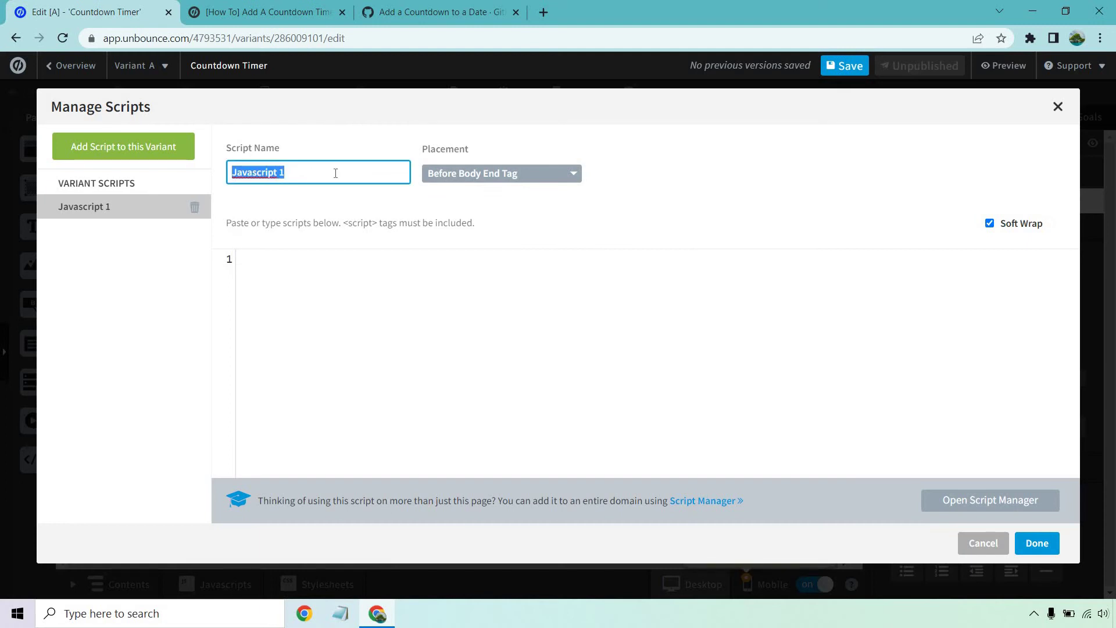
text(Countdown)
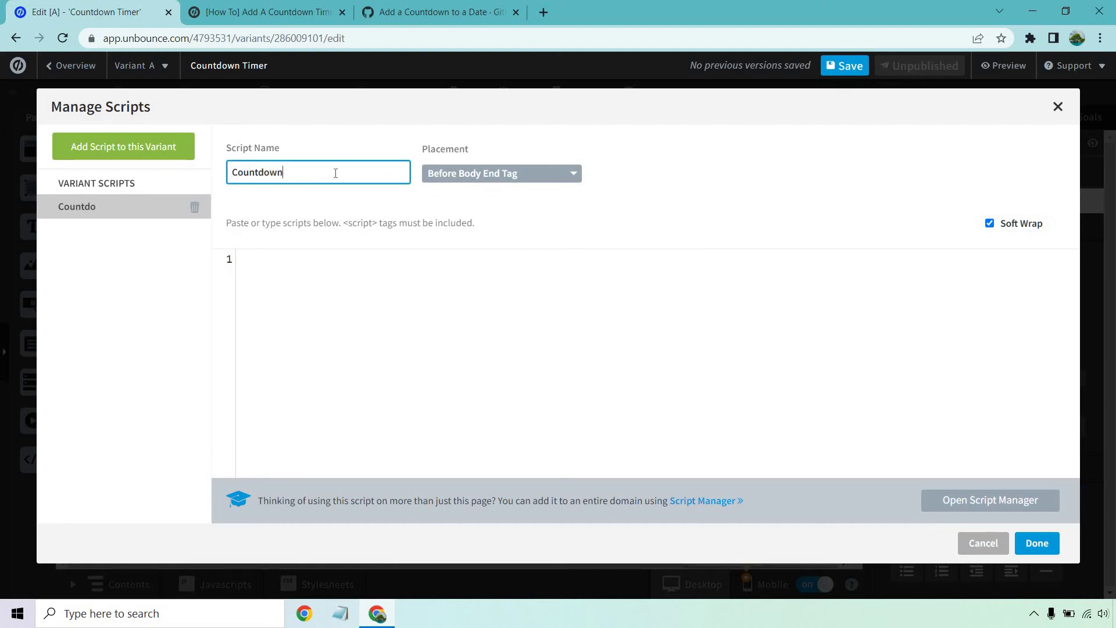
text( Timer)
click(282, 6)
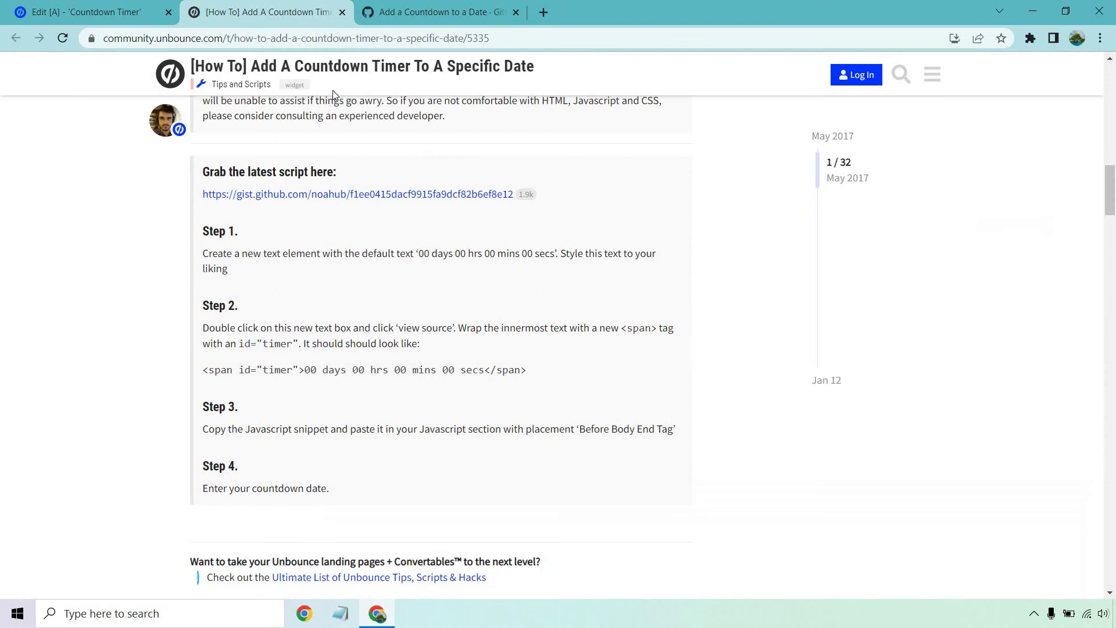
click(77, 5)
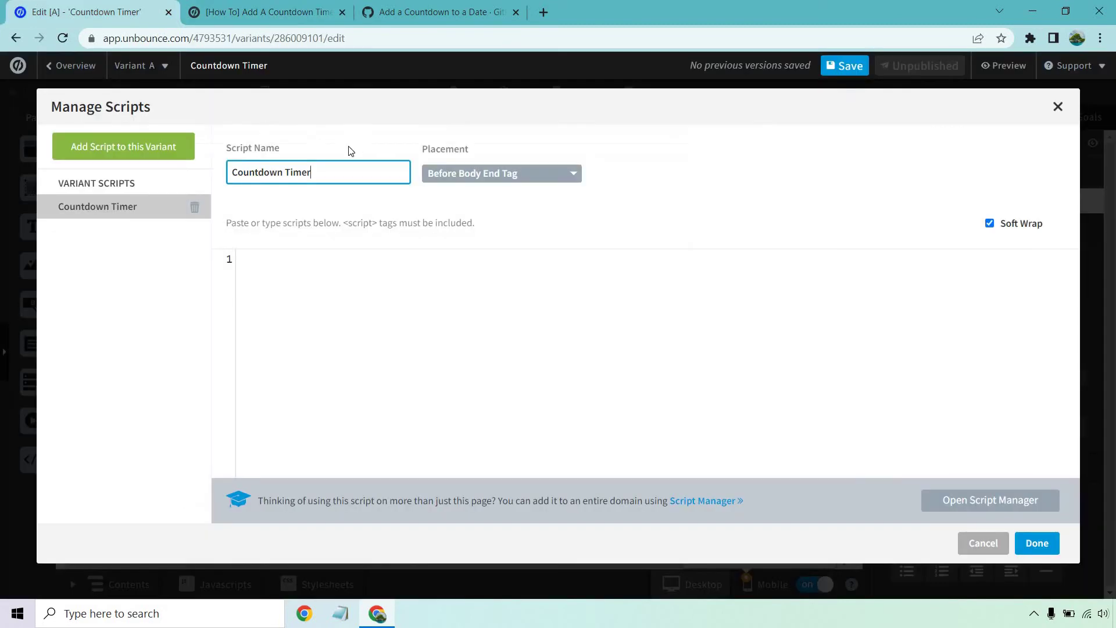
click(487, 175)
click(496, 196)
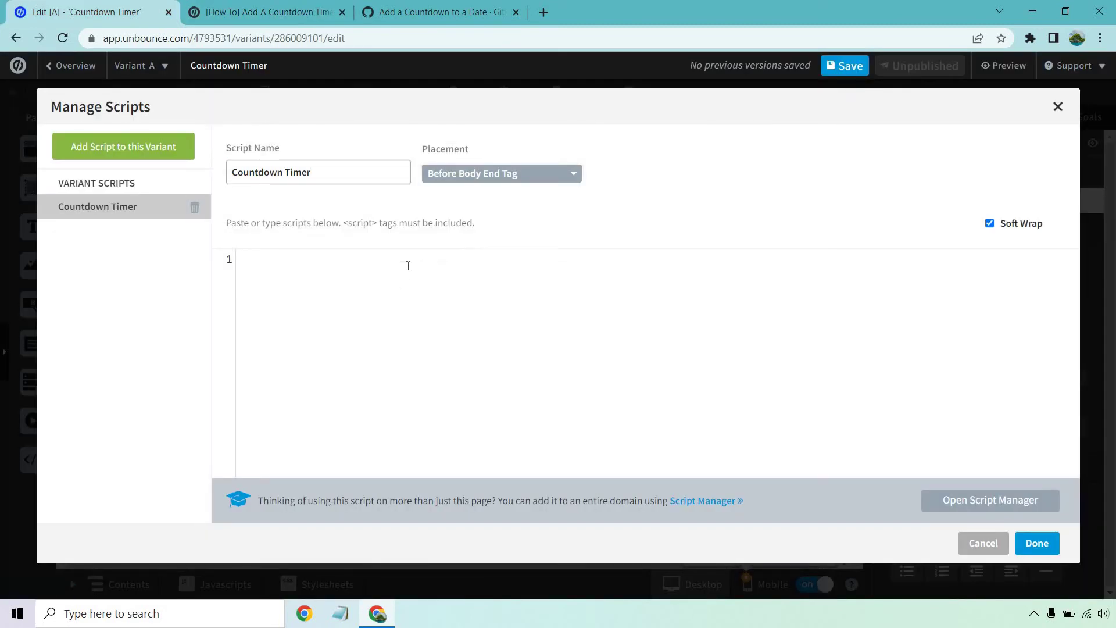
click(403, 282)
key(ctrl+v)
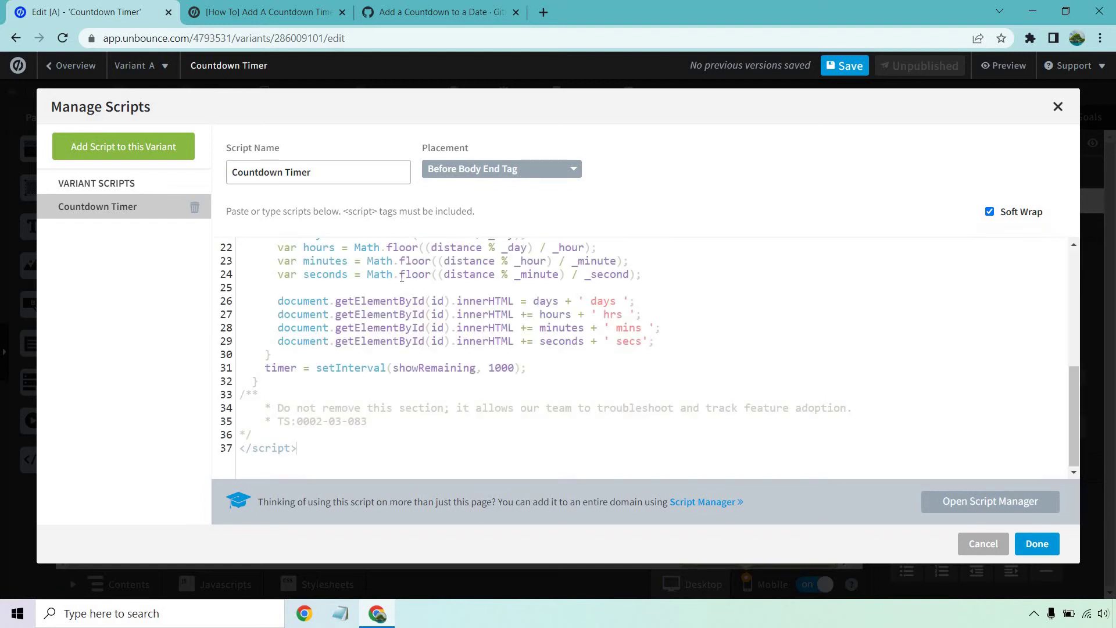
click(1046, 545)
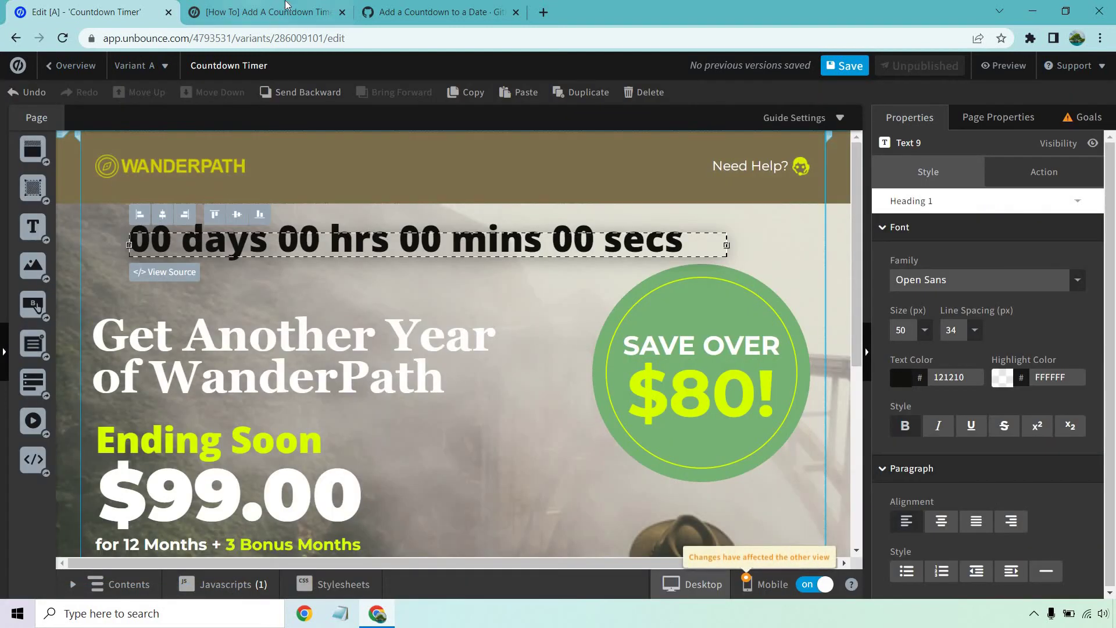
Save the WanderPath page and open its preview showing 'THE DAY HAS ARRIVED!'.
click(267, 12)
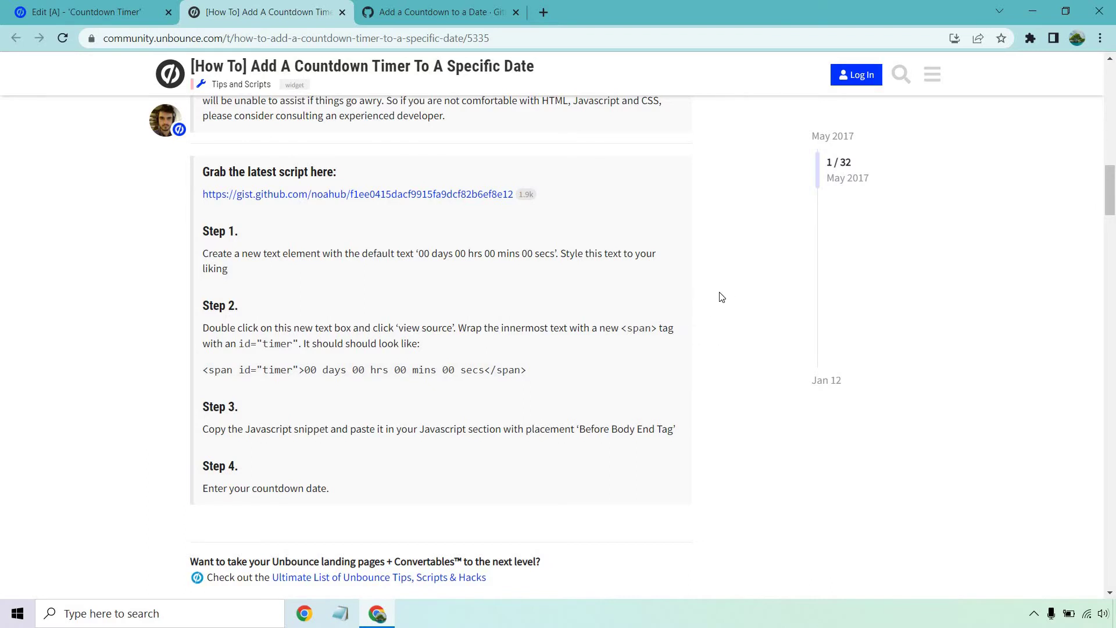
click(87, 12)
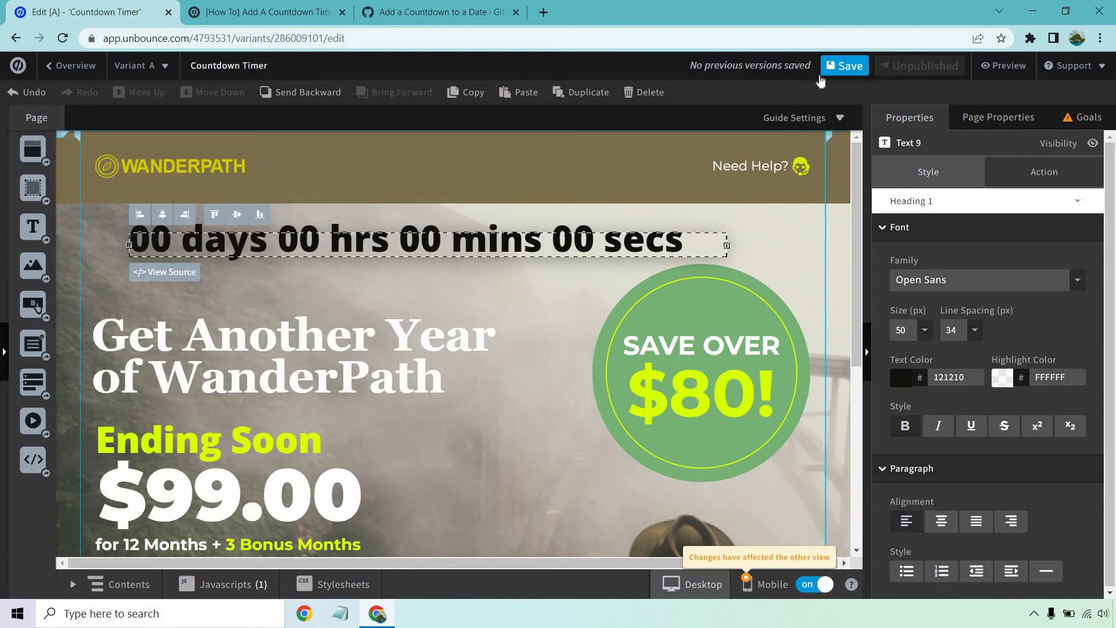
click(848, 66)
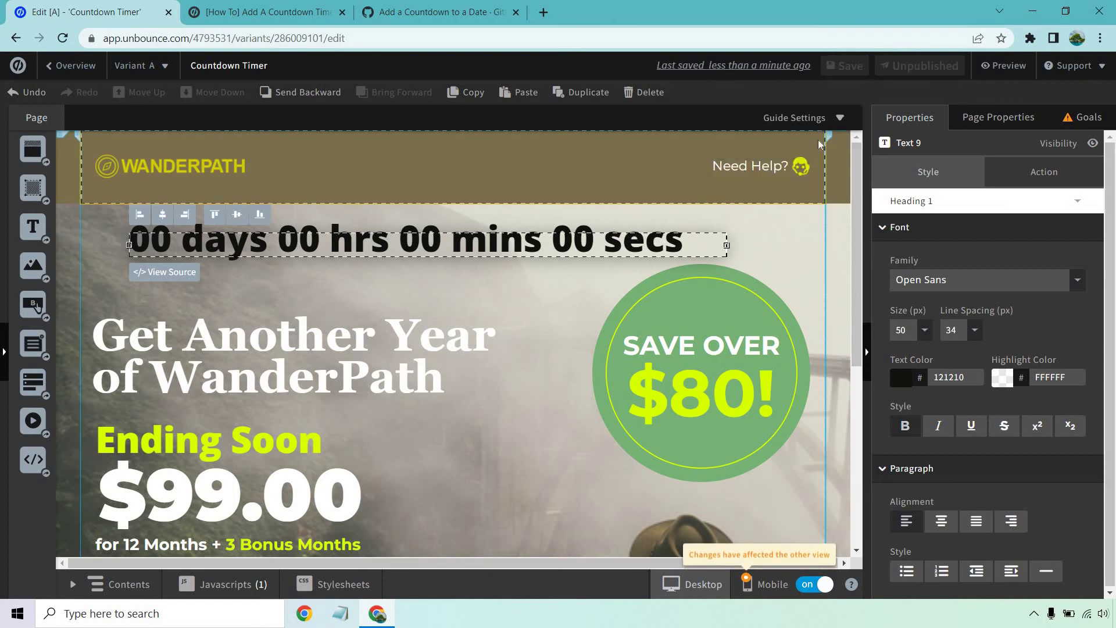
click(1006, 66)
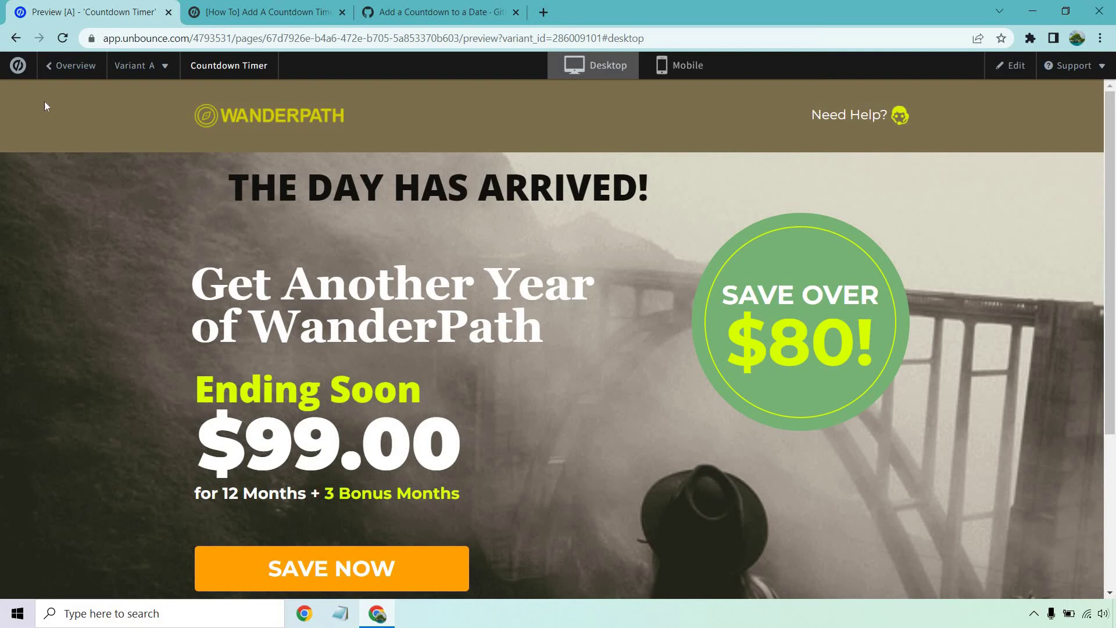
Back in the editor, open the Countdown Timer script and review its 'THE DAY HAS ARRIVED' message.
click(16, 38)
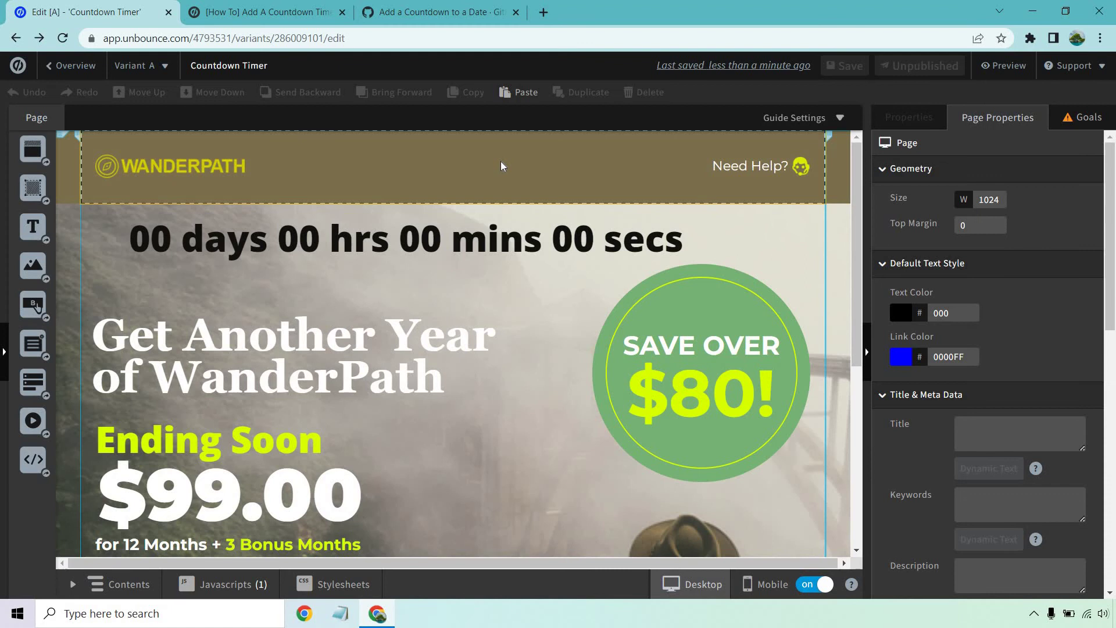
click(210, 583)
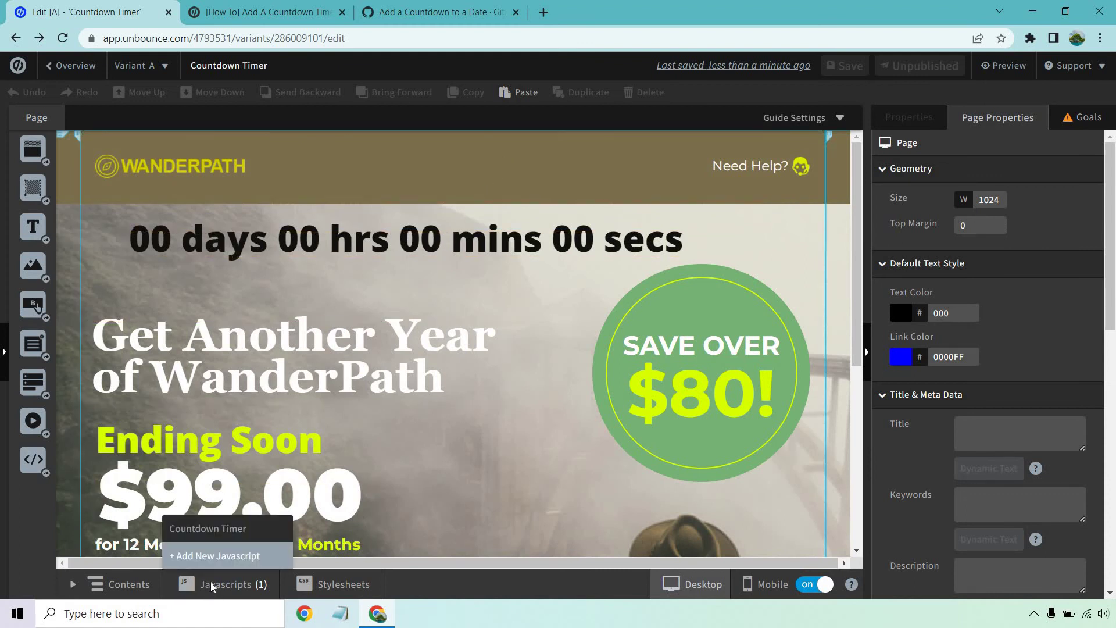
click(221, 526)
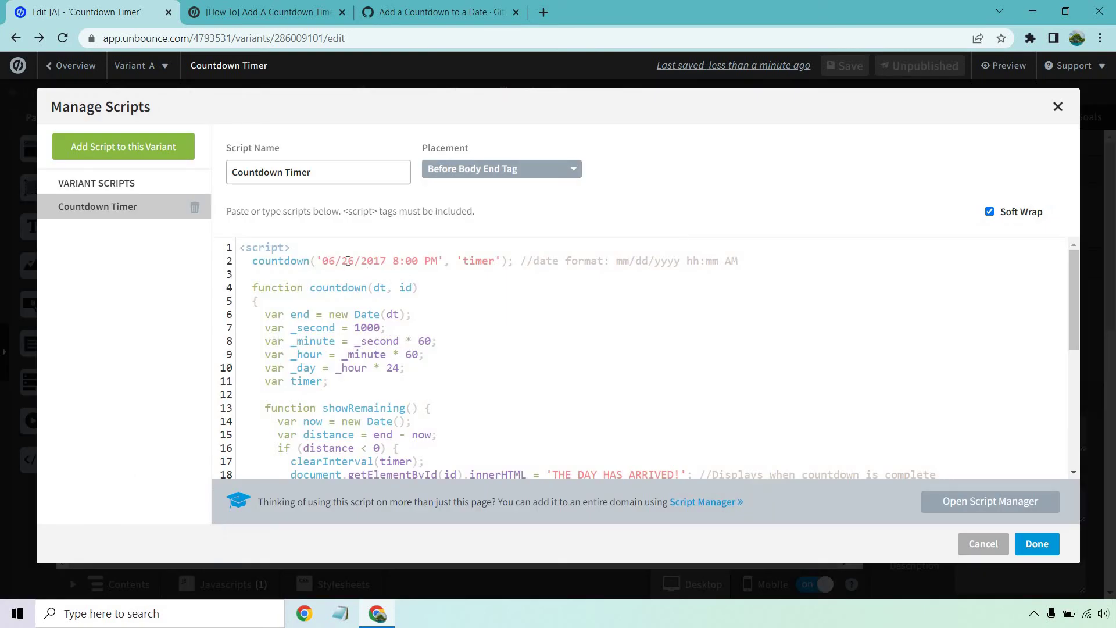
scroll(486, 295, down, 3)
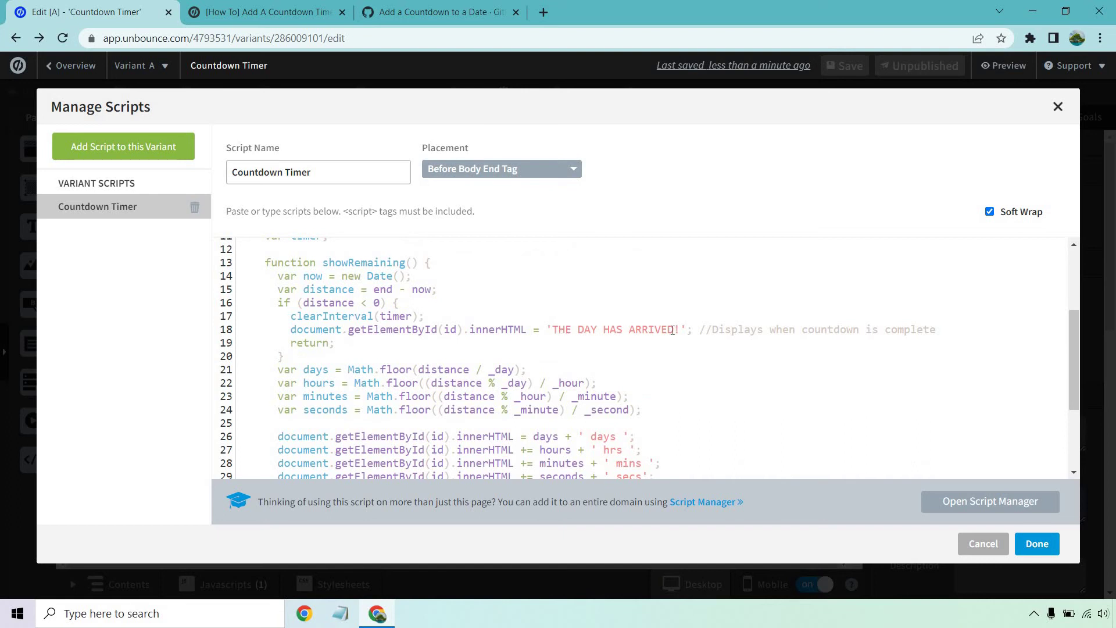
drag(675, 331, 573, 331)
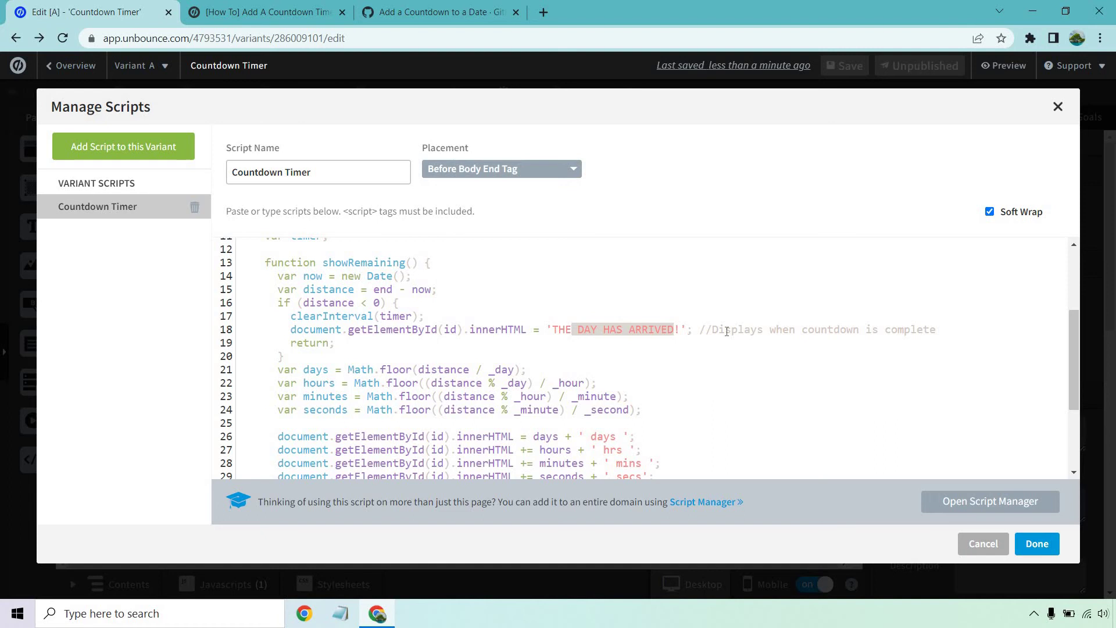
click(626, 330)
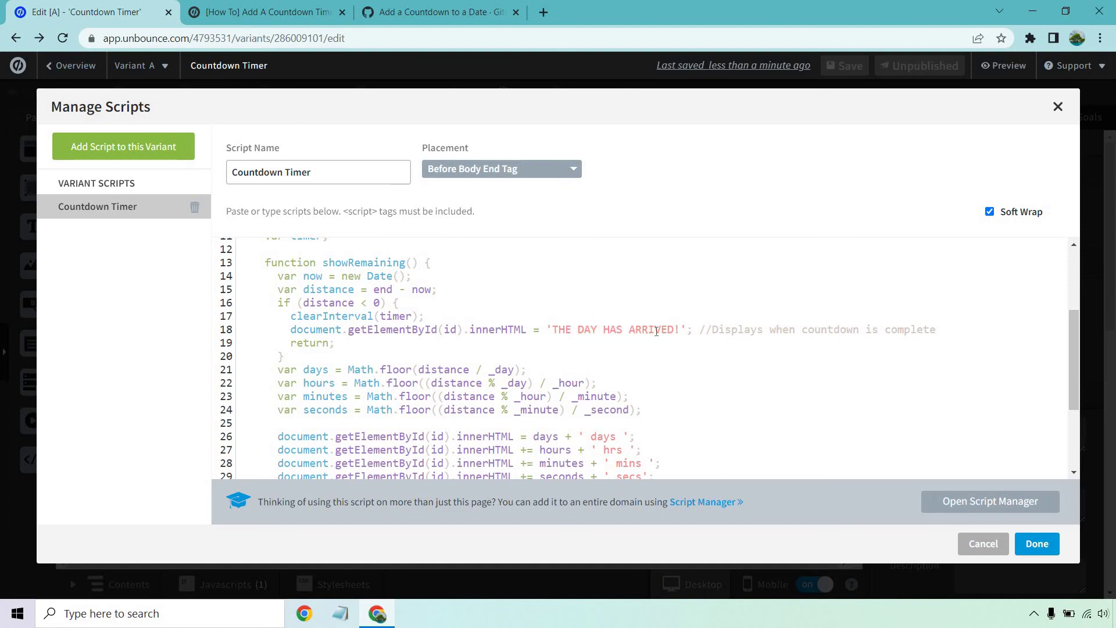
drag(675, 330, 556, 330)
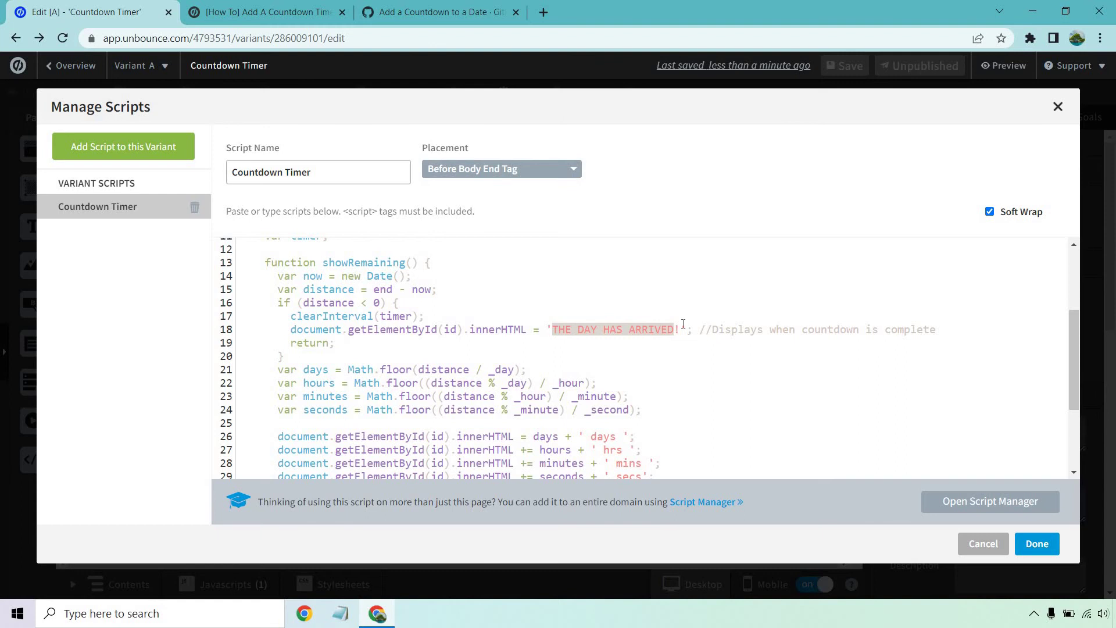
drag(680, 331, 557, 332)
scroll(511, 271, up, 3)
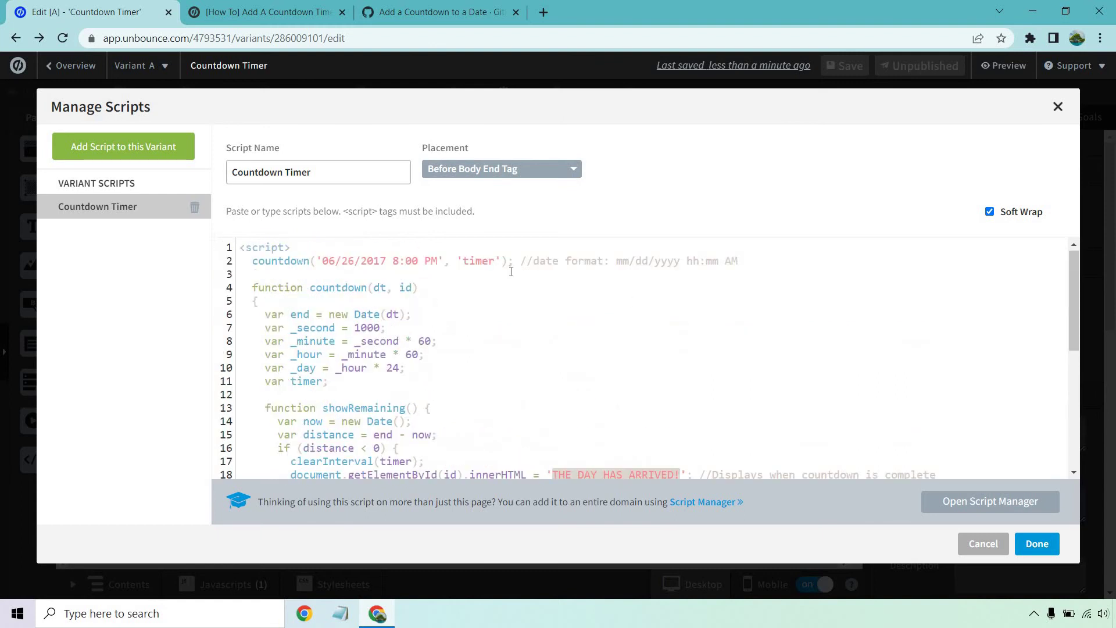
Change the target date to 06/26/2022 8:00 PM, close the script, and save the page.
click(381, 261)
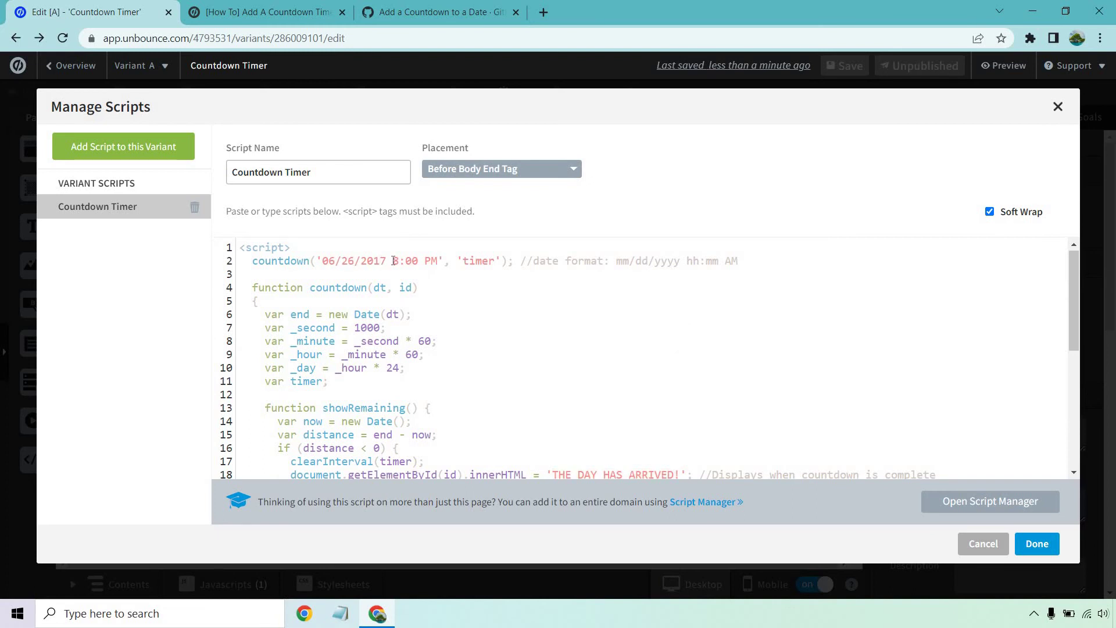
drag(385, 260, 377, 258)
text(22)
click(806, 262)
click(1054, 542)
click(845, 66)
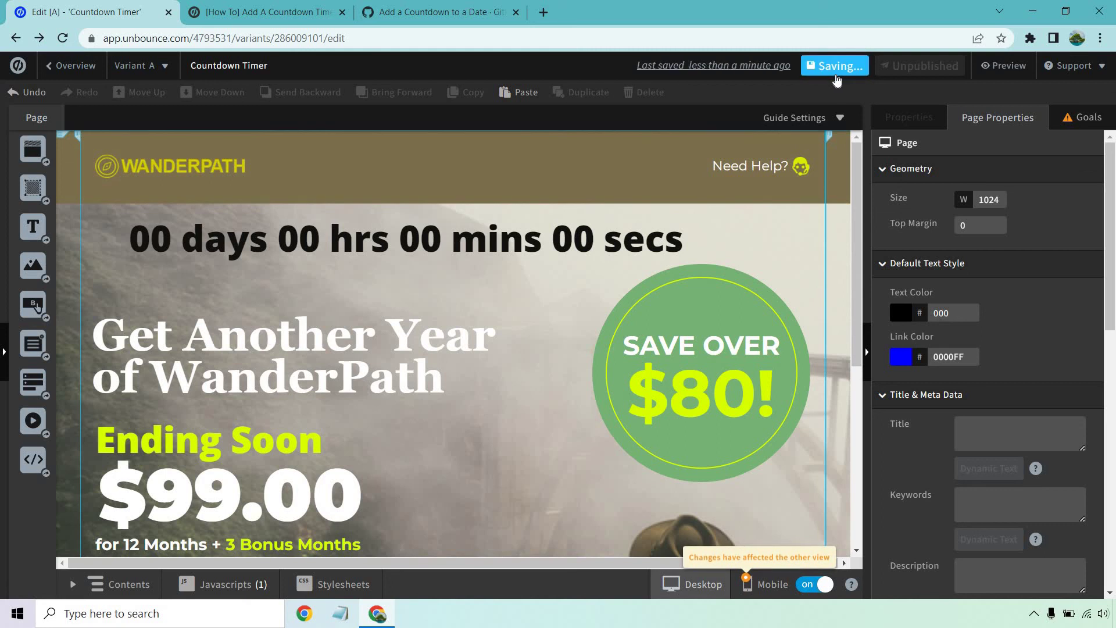
Preview the page and confirm the heading counts down live from 59 days 12 hrs 14 mins.
click(1004, 66)
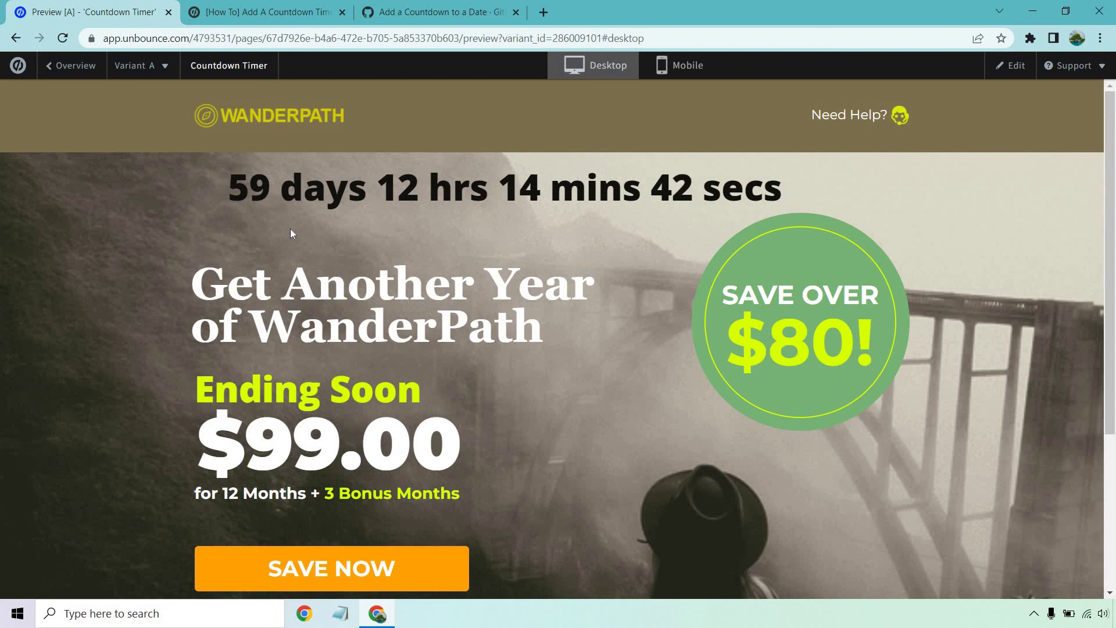
click(292, 7)
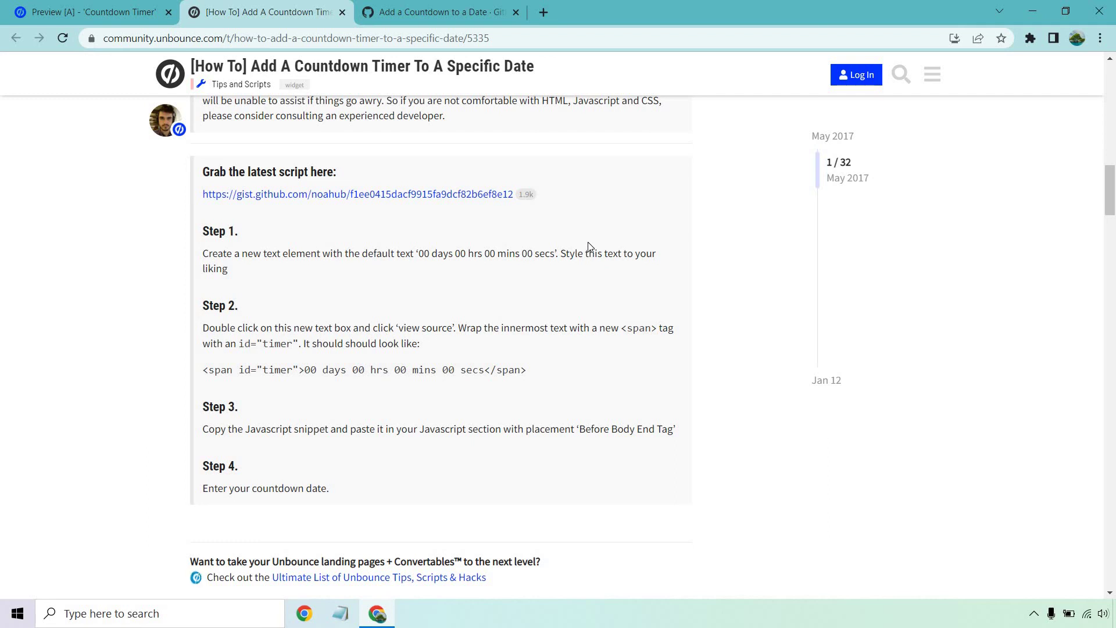
click(128, 11)
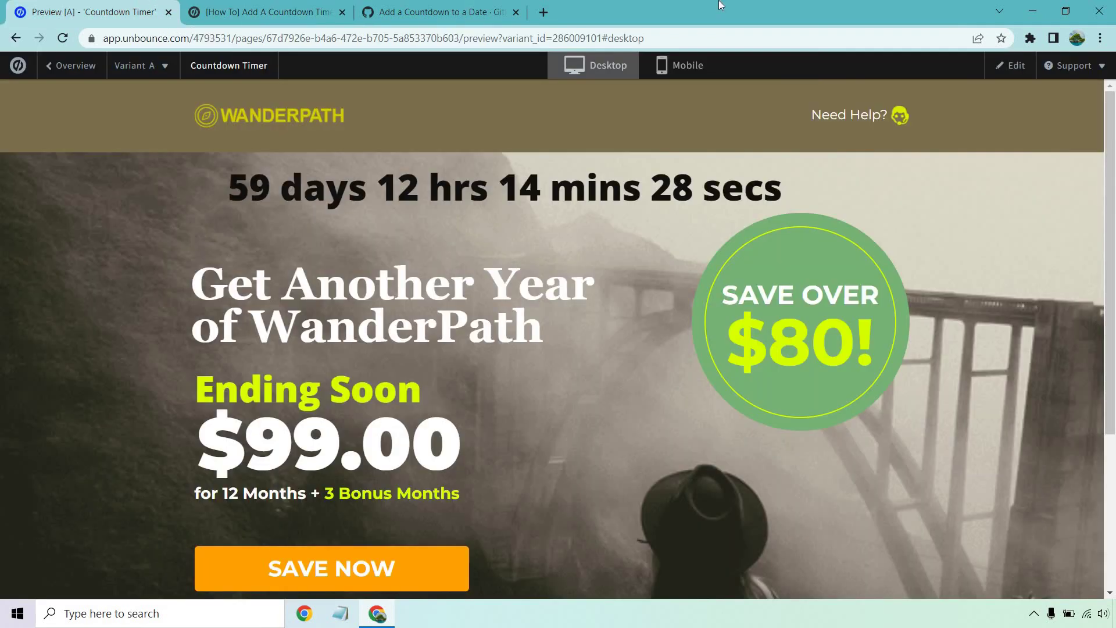